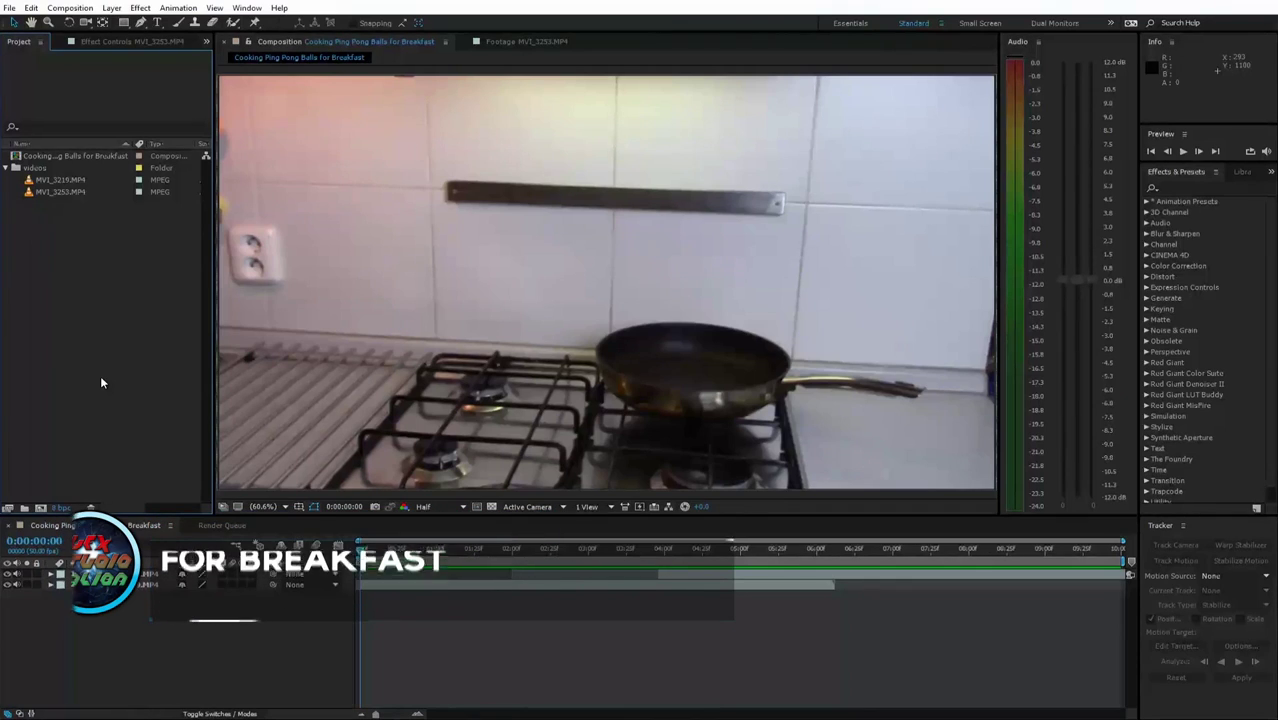
# Step: Duplicate MVI_3219 and freeze the copy at 1:27, where the ball lands in the pan
pyautogui.moveTo(360, 548)
pyautogui.mouseDown()
pyautogui.moveTo(745, 561)
pyautogui.moveTo(477, 566)
pyautogui.mouseUp()
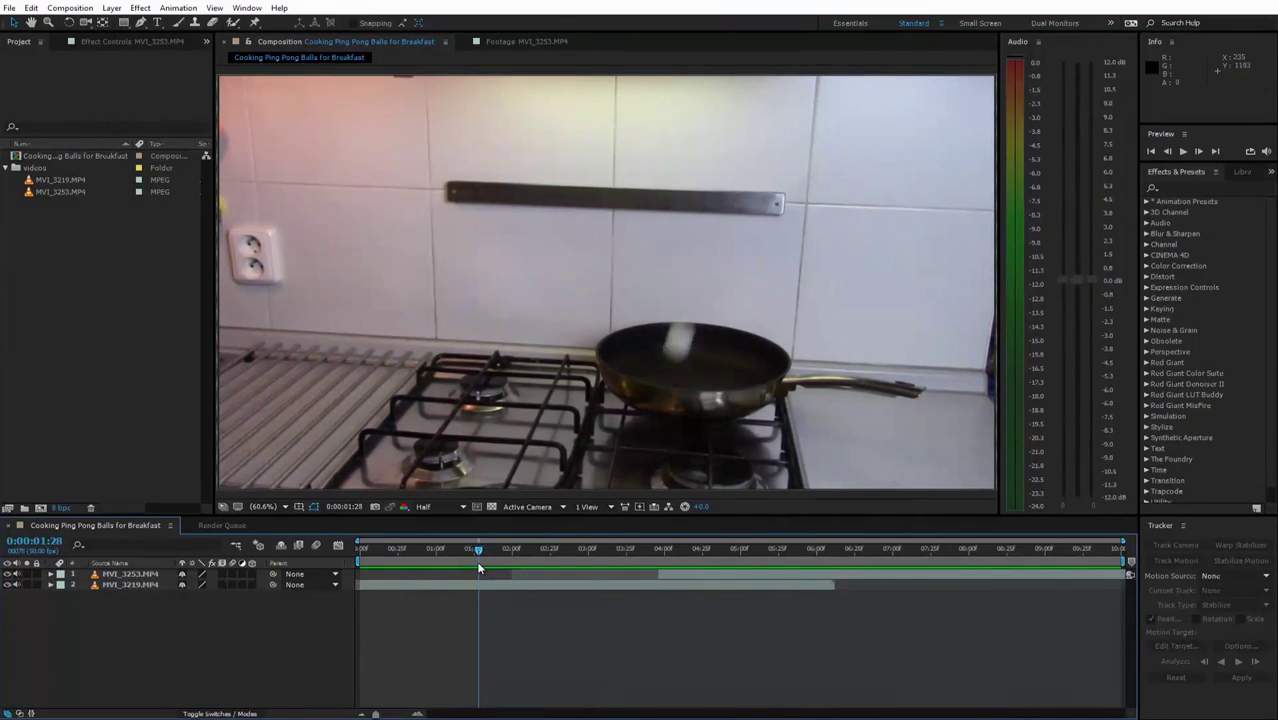
pyautogui.click(480, 586)
pyautogui.hotkey('ctrl', 'd')
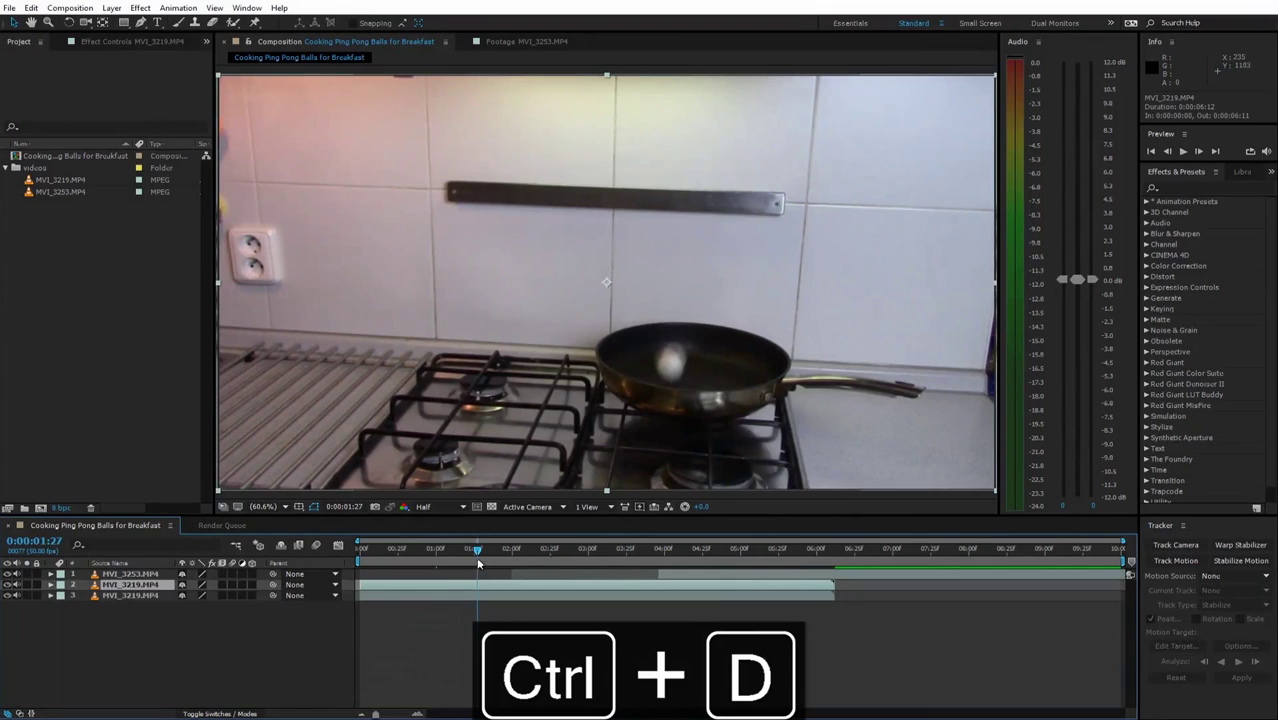
pyautogui.moveTo(478, 558); pyautogui.dragTo(466, 558)
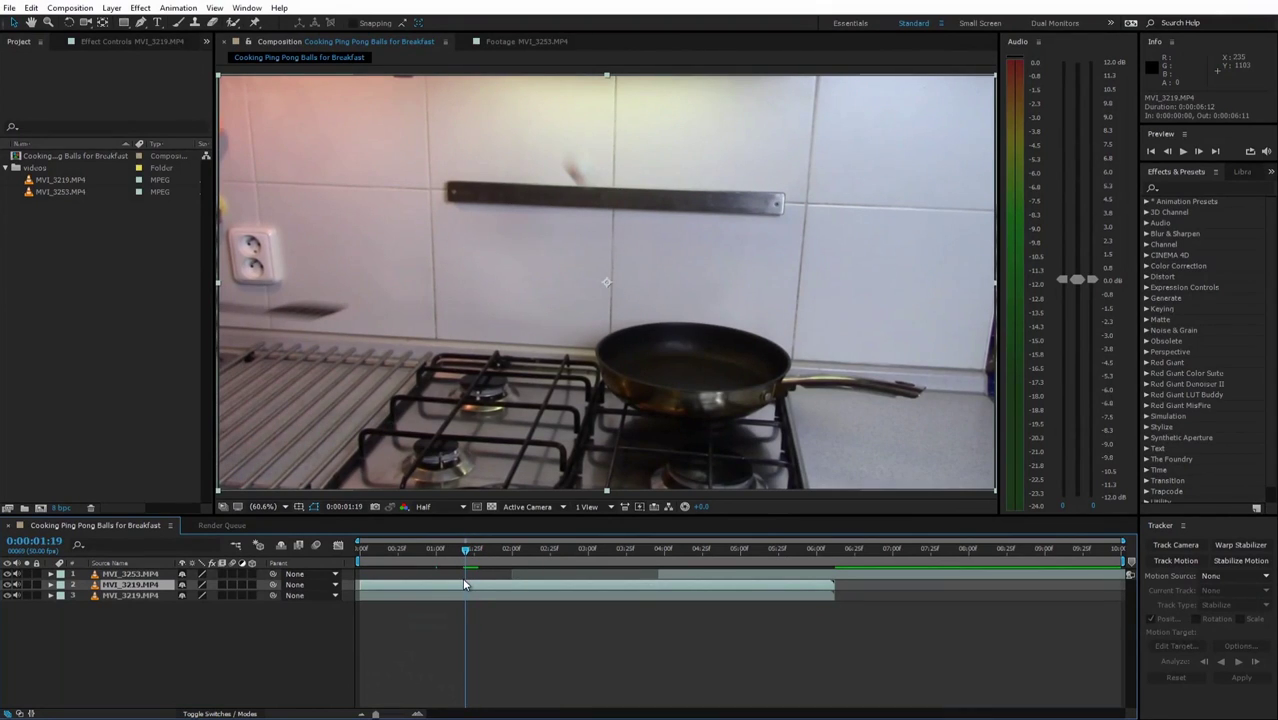
pyautogui.rightClick(464, 587)
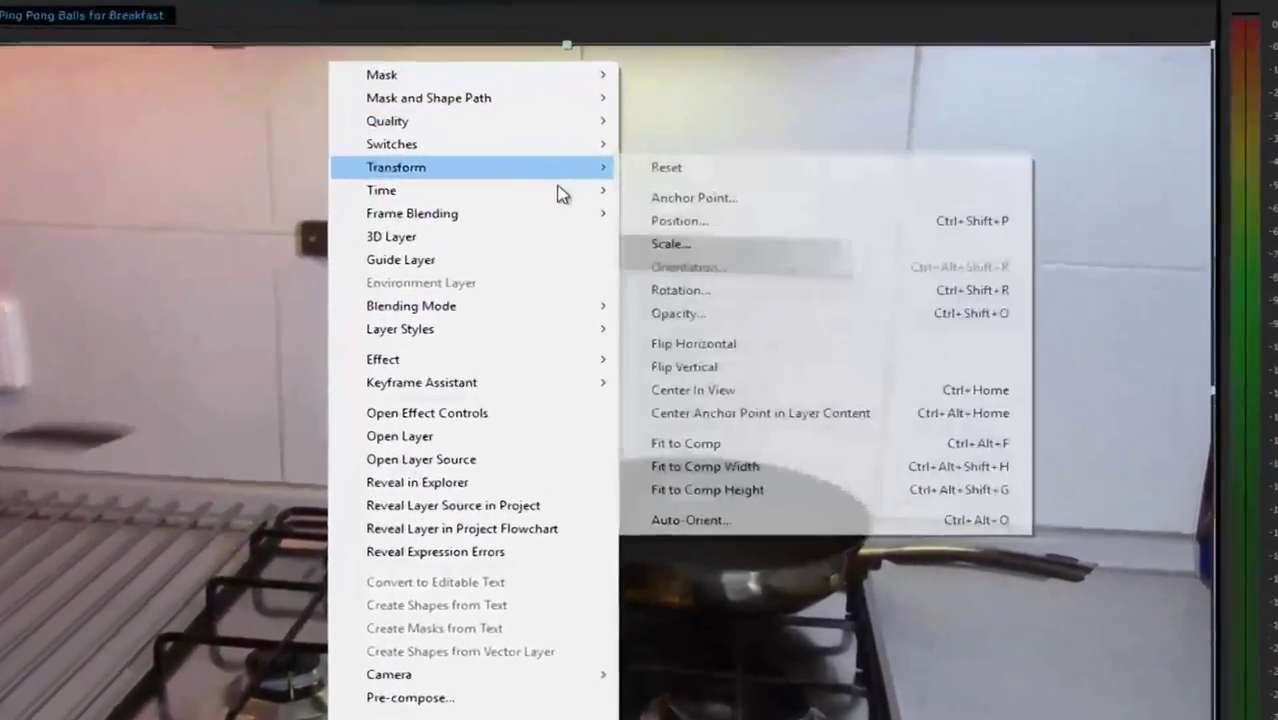
pyautogui.moveTo(605, 160)
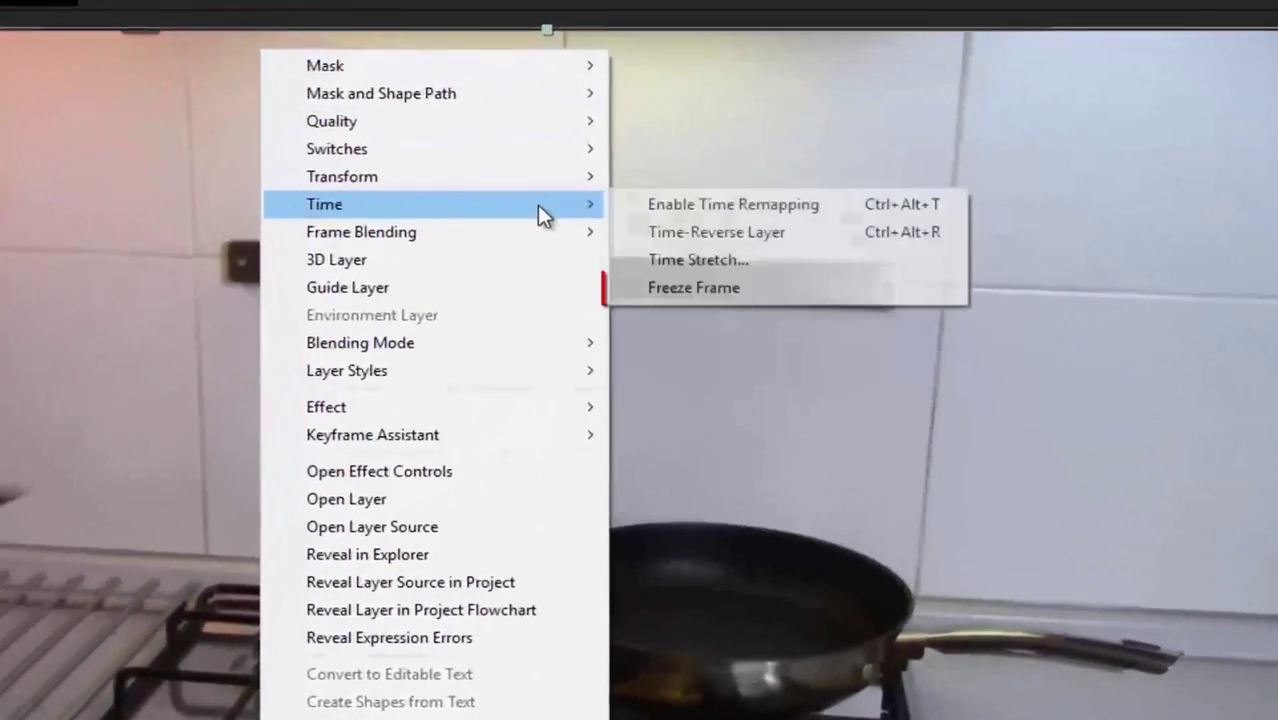
pyautogui.click(760, 293)
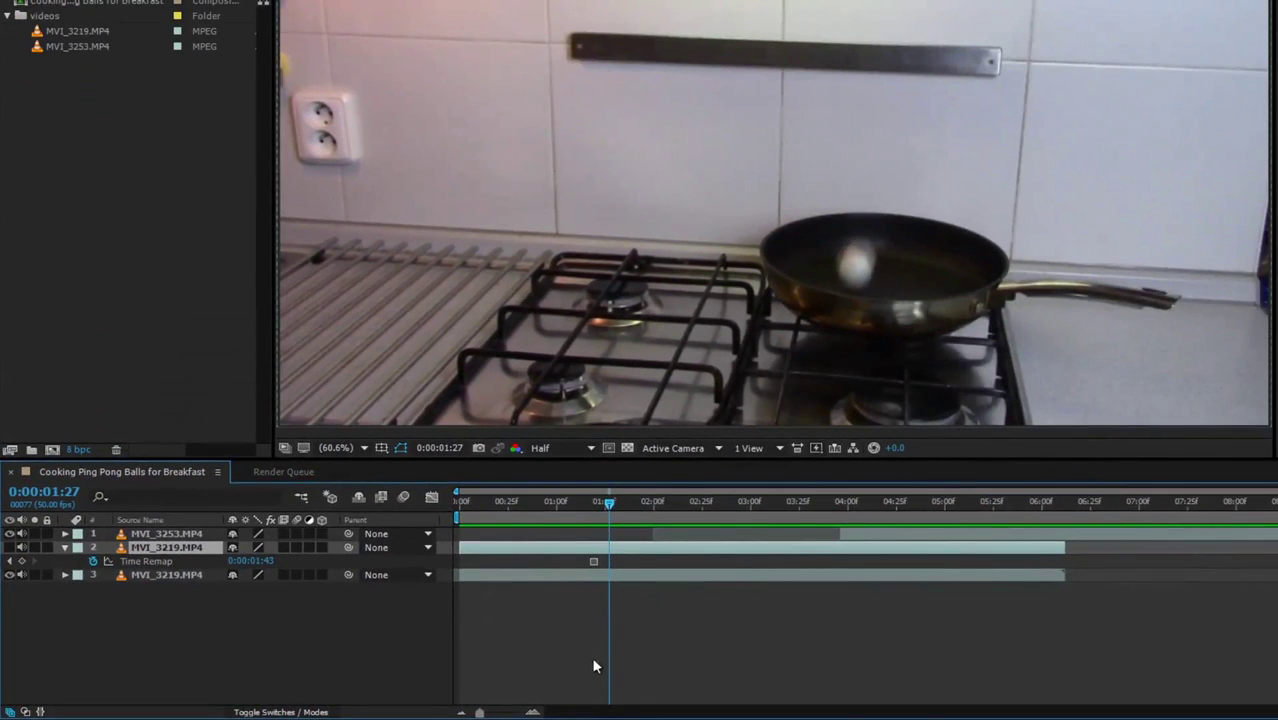
# Step: Split the frozen layer at 1:27 and delete the part before the split
pyautogui.hotkey('ctrl', 'shift', 'd')
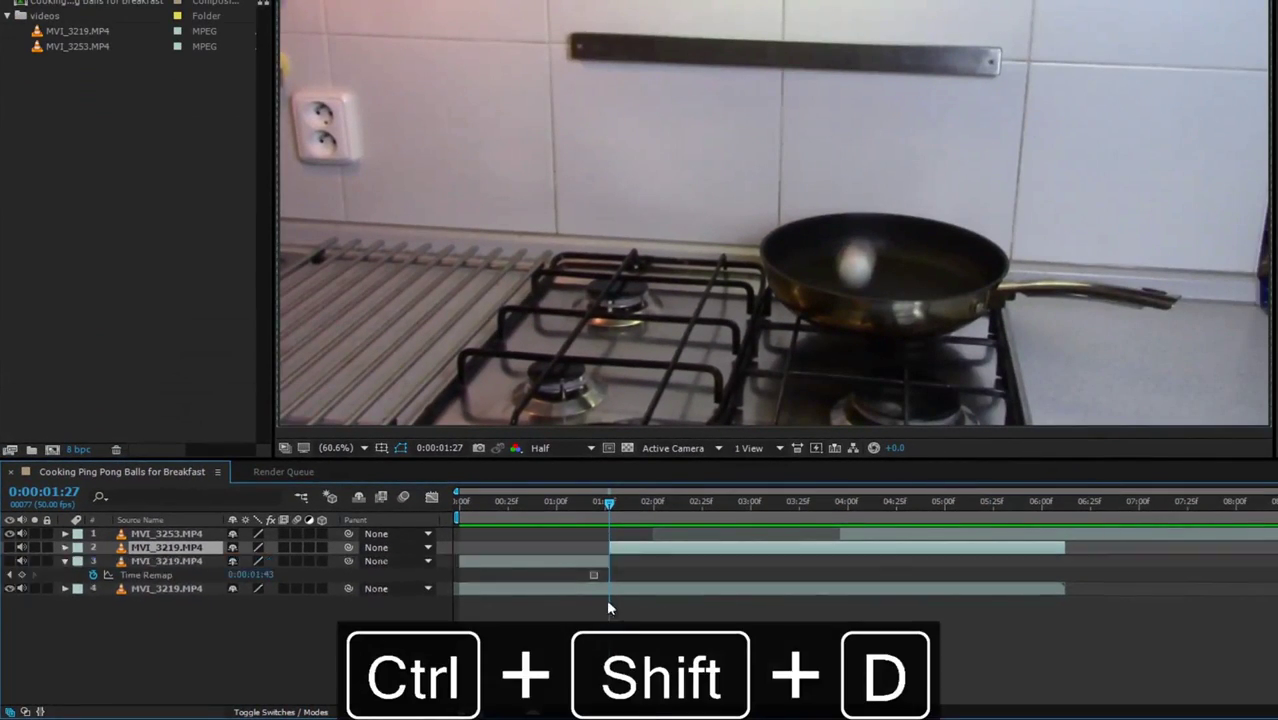
pyautogui.click(583, 557)
pyautogui.press('Delete')
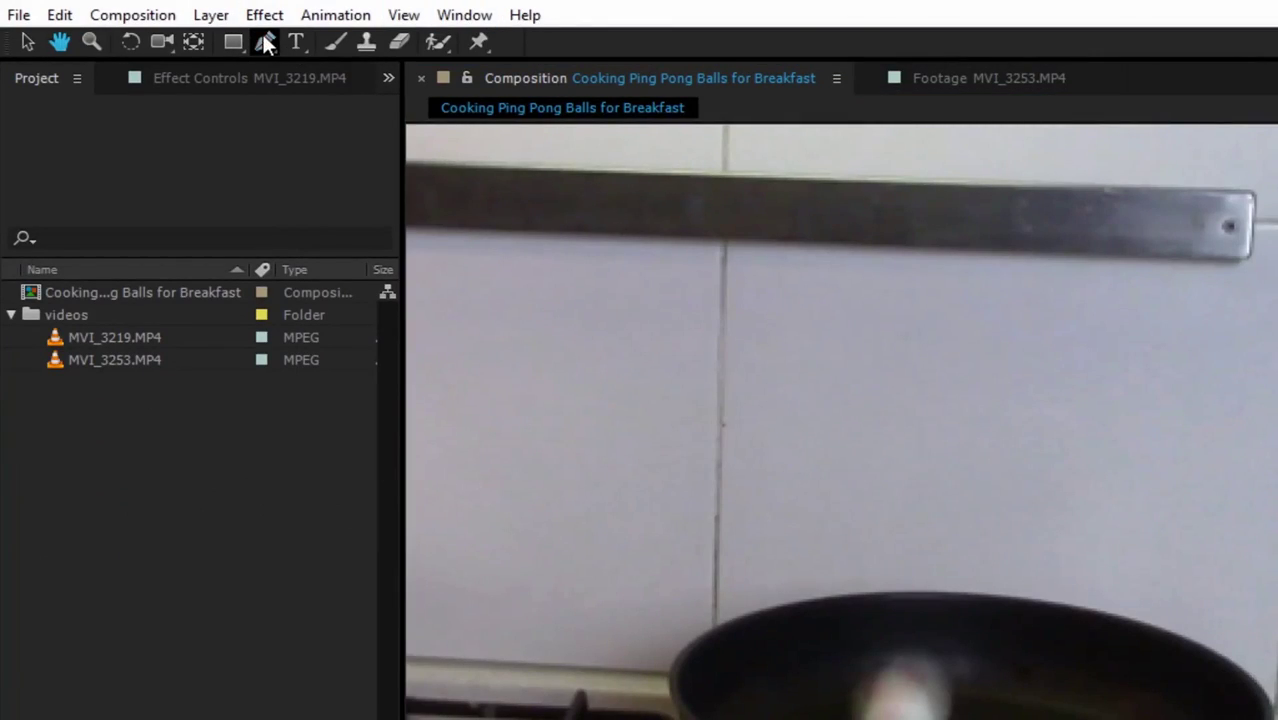
# Step: Draw a Pen mask on the frozen ball layer around the pan's back rim
pyautogui.click(265, 42)
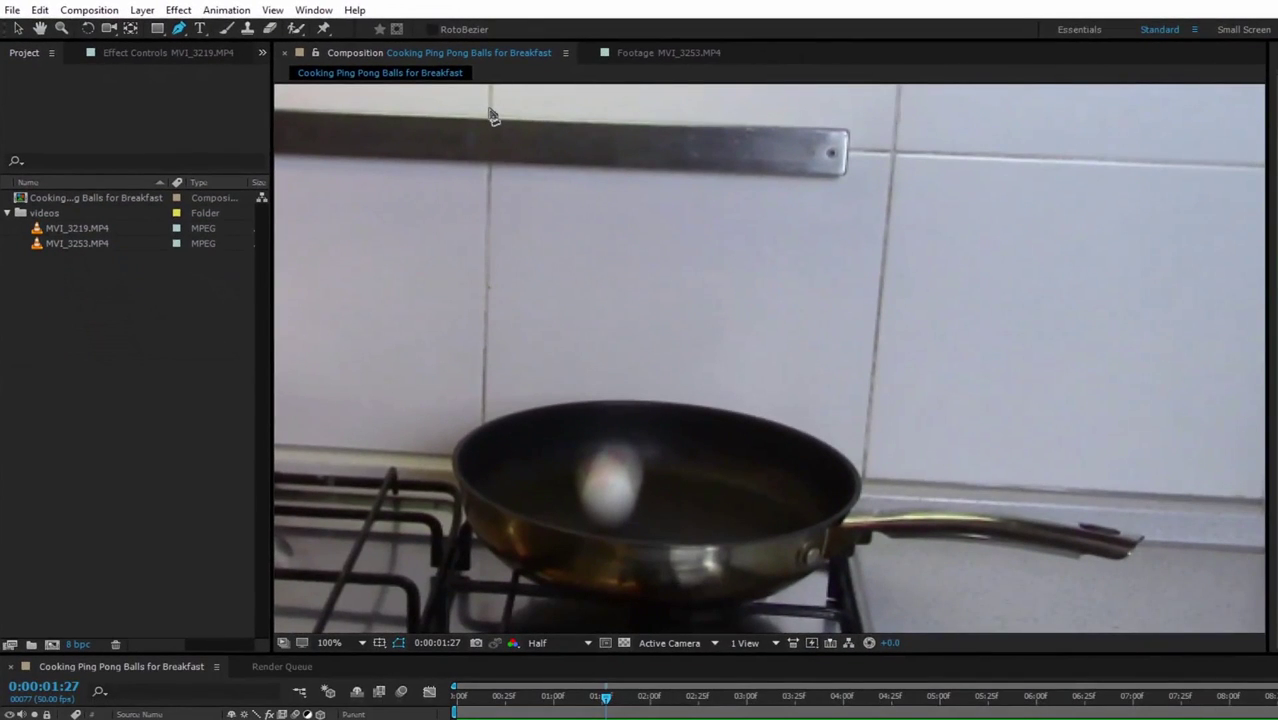
pyautogui.click(488, 107)
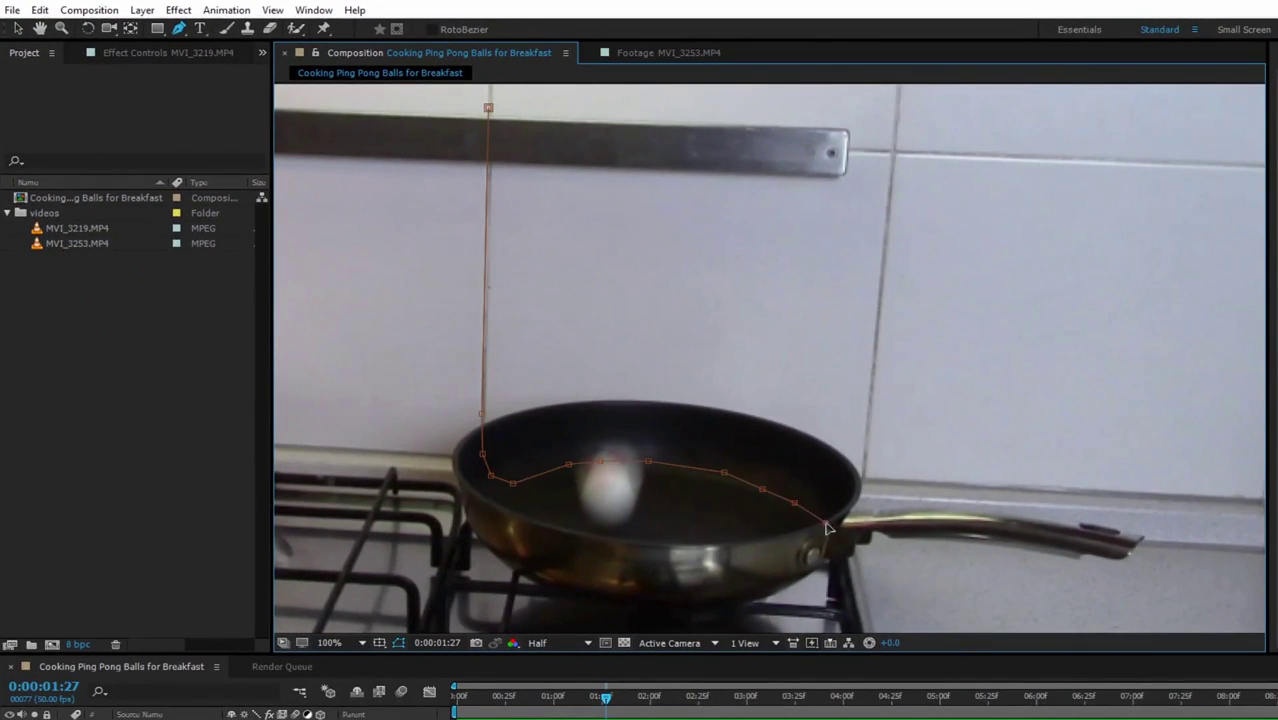
pyautogui.press(',')
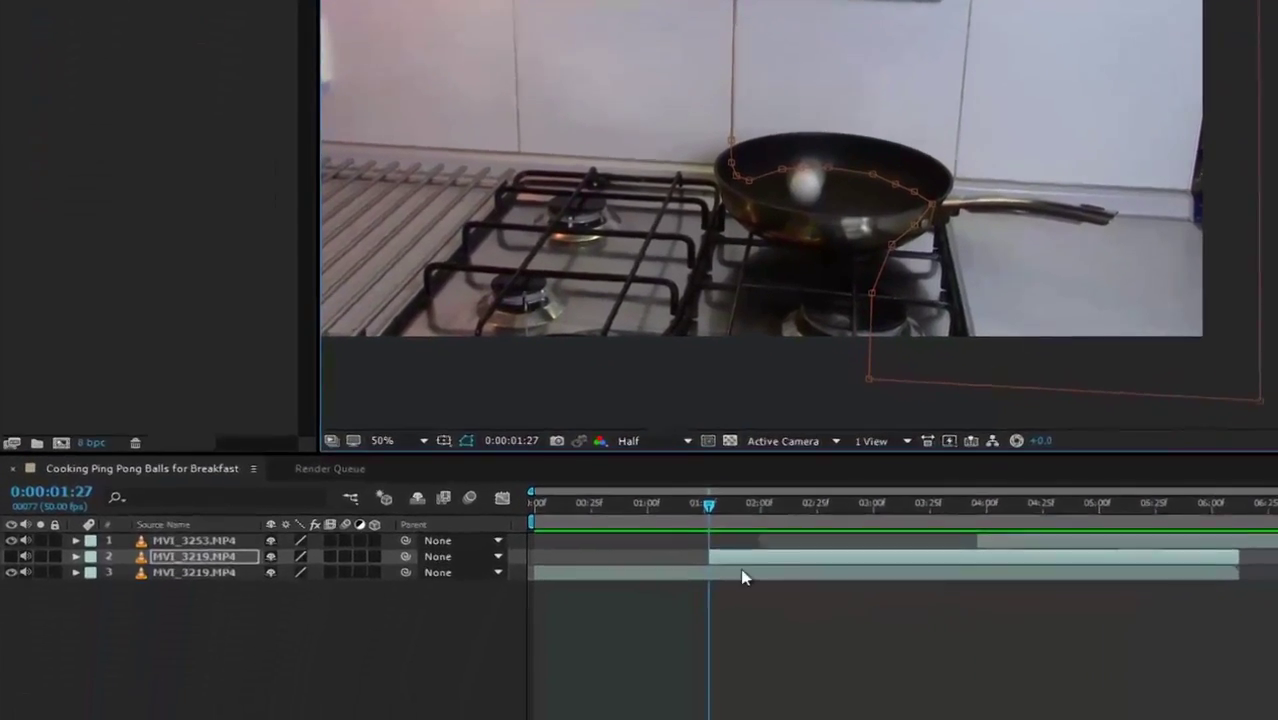
# Step: Set the mask feather to 32 pixels and preview the blend zoomed out
pyautogui.press('m')
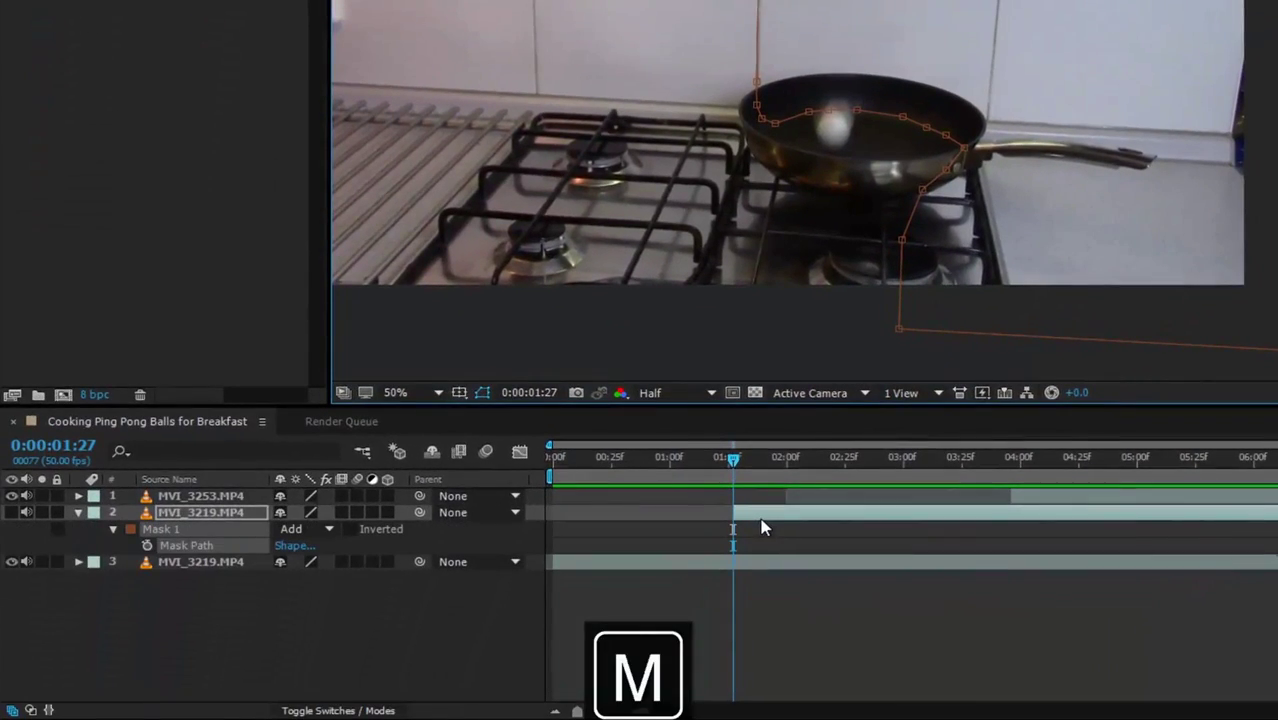
pyautogui.press('m')
pyautogui.press('m')
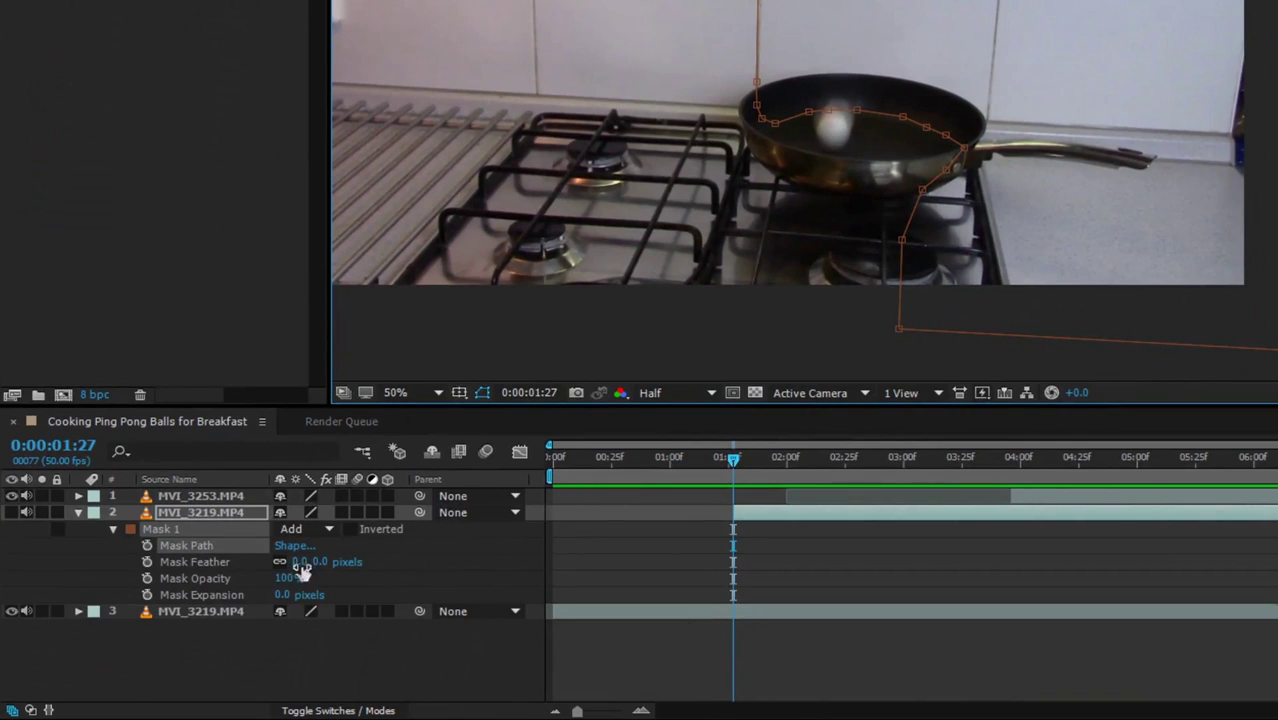
pyautogui.moveTo(302, 569); pyautogui.dragTo(330, 567)
pyautogui.press('.')
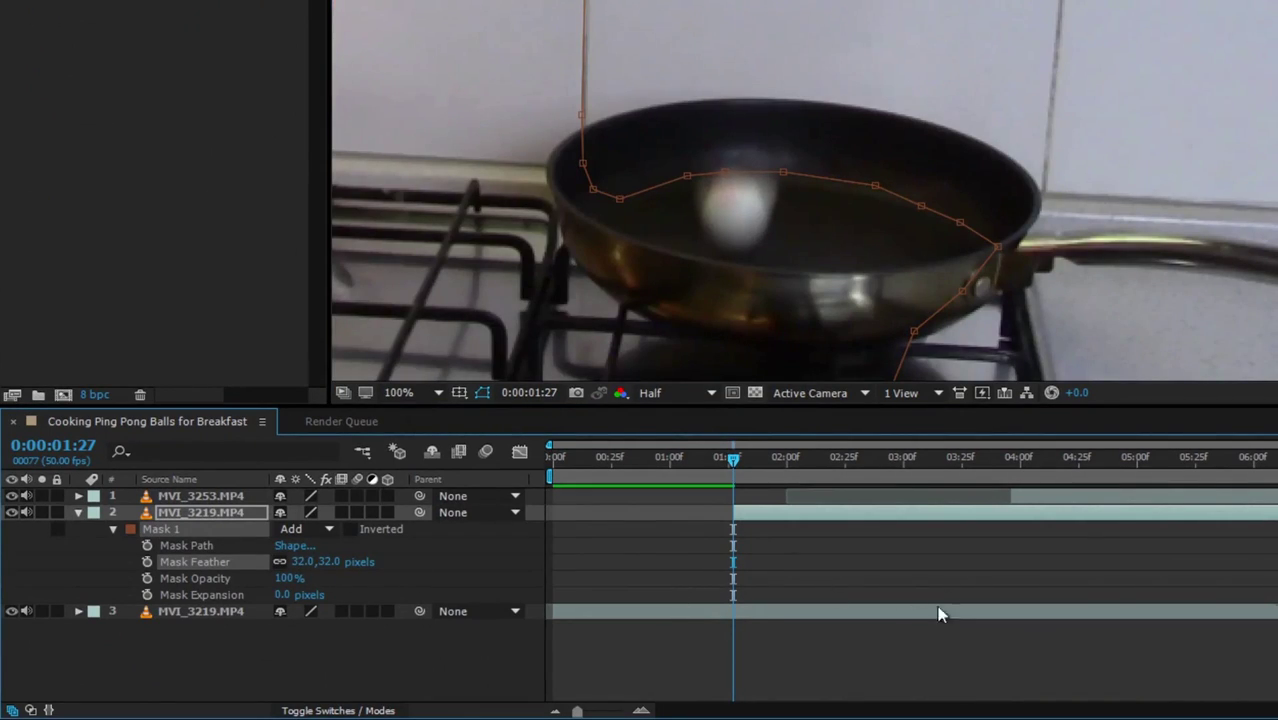
pyautogui.click(820, 655)
pyautogui.press(',')
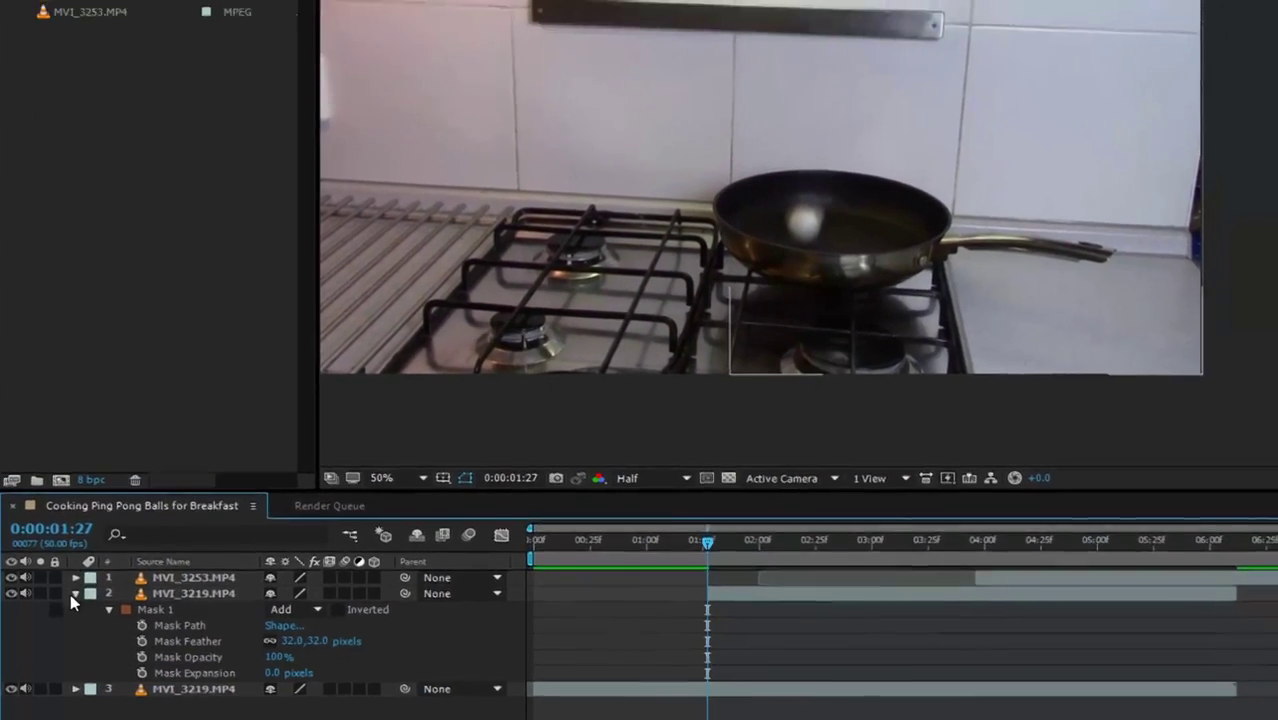
# Step: Split the egg-pouring clip MVI_3253 at the pour point and delete the unwanted piece
pyautogui.click(78, 512)
pyautogui.click(630, 650)
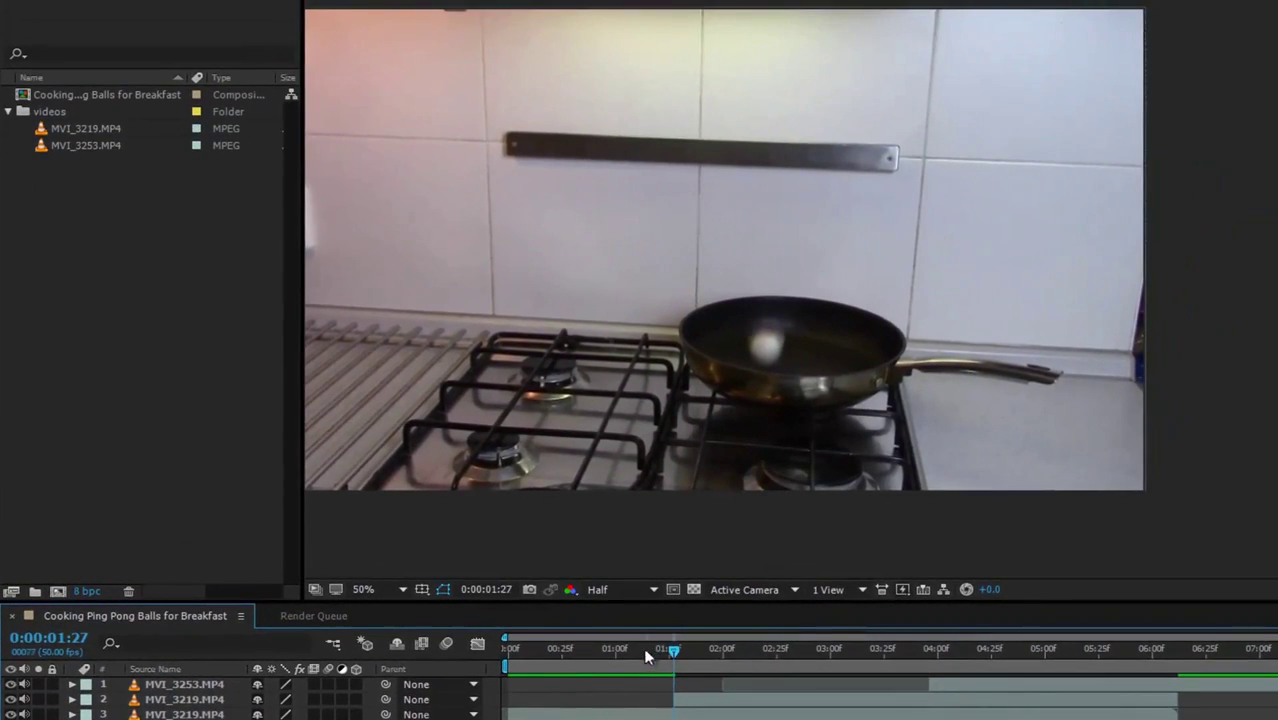
pyautogui.moveTo(639, 660); pyautogui.dragTo(713, 690)
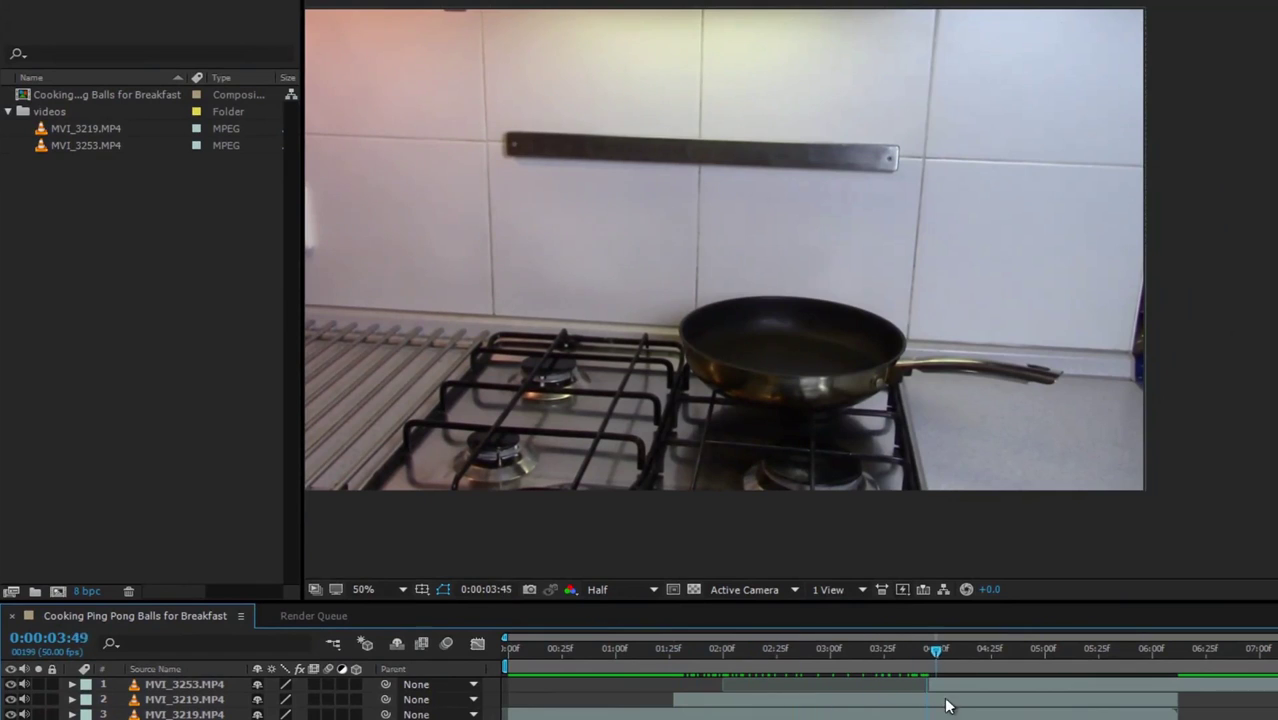
pyautogui.moveTo(935, 650)
pyautogui.mouseDown()
pyautogui.moveTo(667, 650)
pyautogui.moveTo(675, 676)
pyautogui.moveTo(770, 700)
pyautogui.moveTo(711, 688)
pyautogui.mouseUp()
pyautogui.click(709, 686)
pyautogui.hotkey('ctrl', 'shift', 'd')
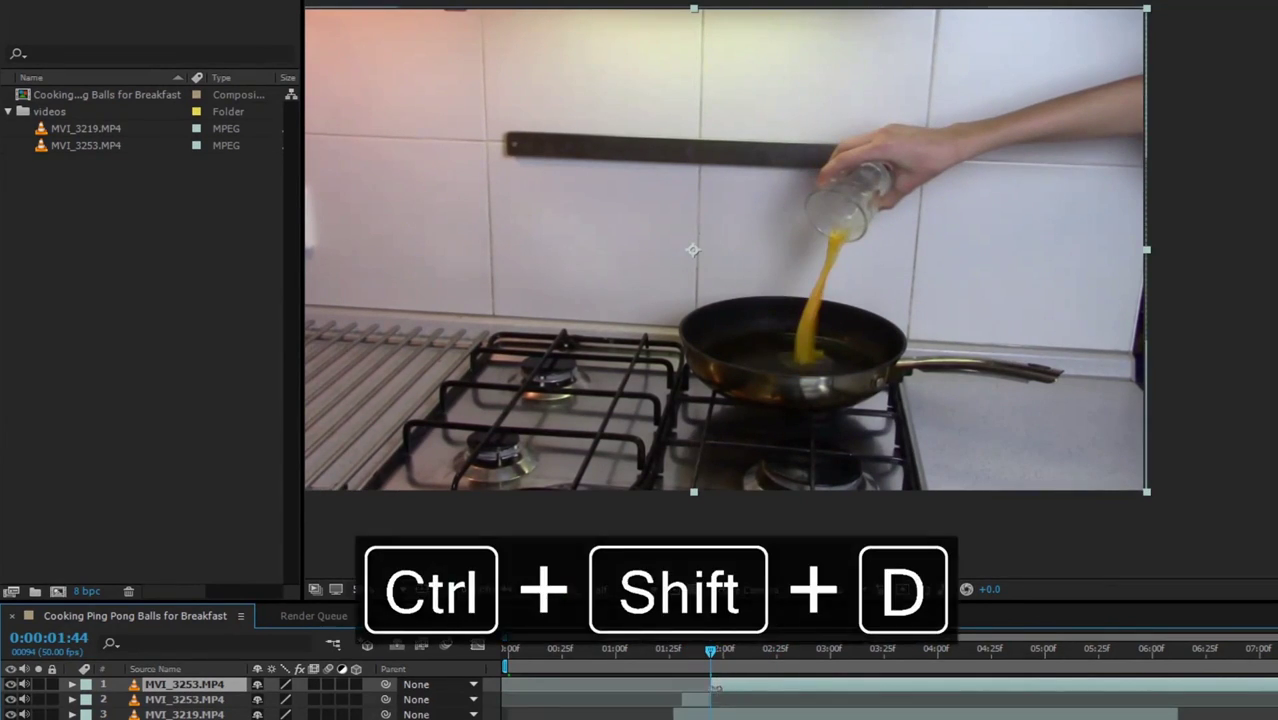
pyautogui.press('Delete')
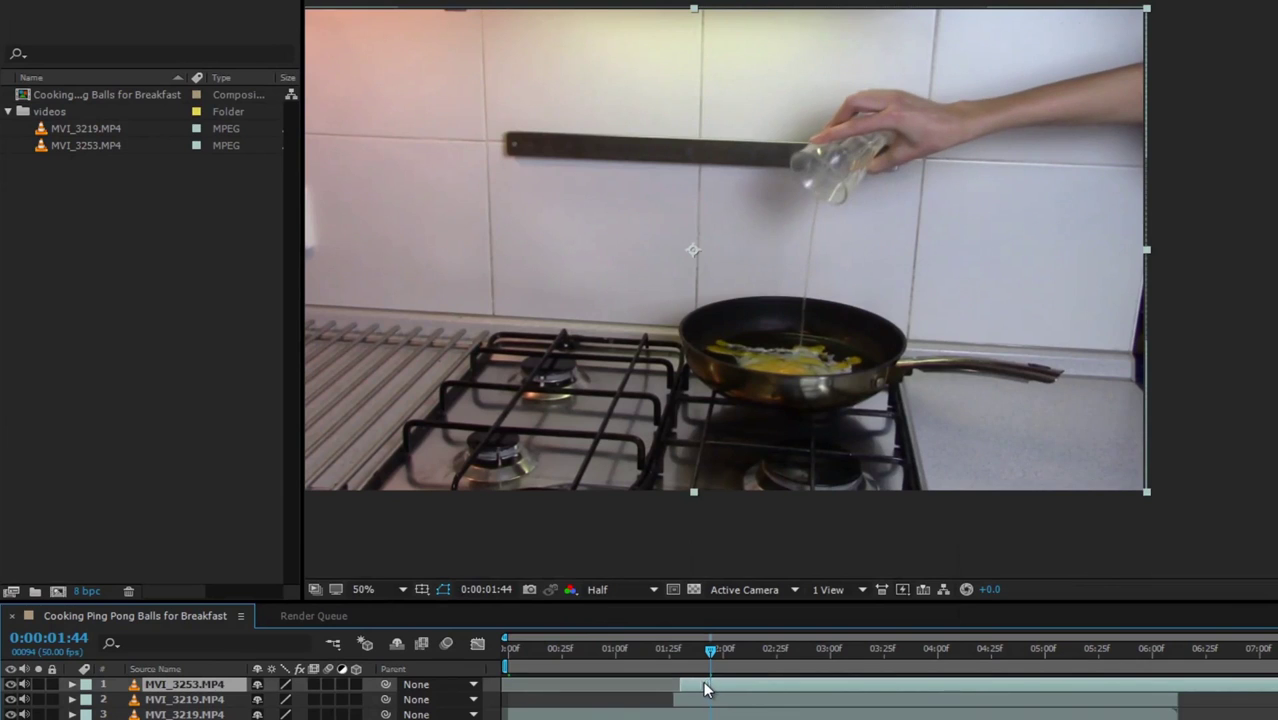
# Step: At the ball landing moment, start a Pen mask around the egg in the pan
pyautogui.click(677, 652)
pyautogui.scroll(2, 754, 379)
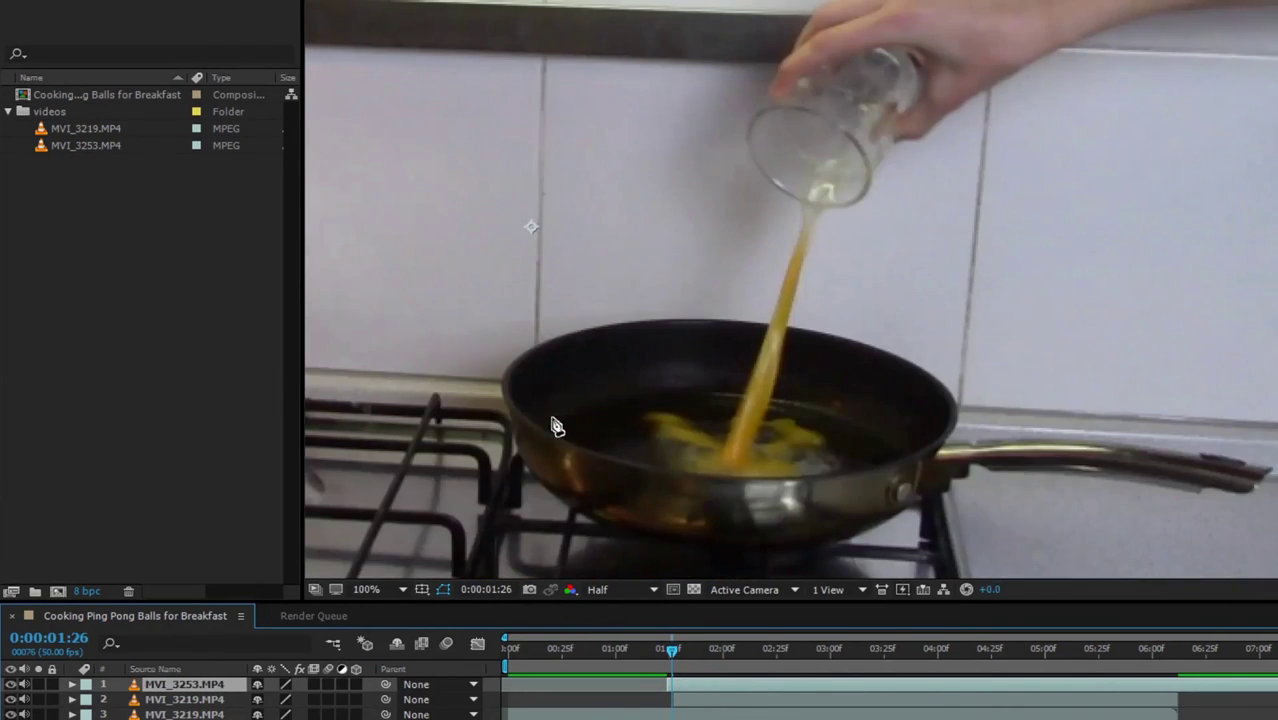
pyautogui.click(532, 423)
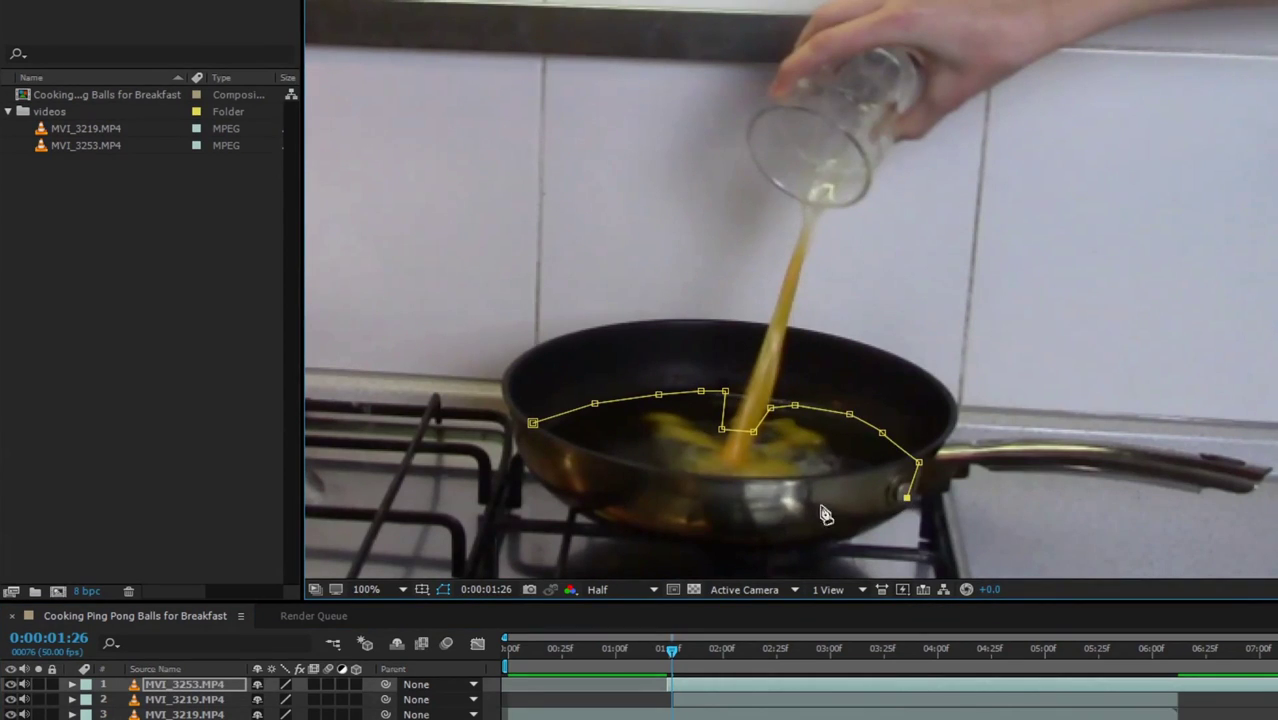
# Step: Close the egg mask along the pan's lower rim back to its first point
pyautogui.click(651, 518)
pyautogui.click(583, 484)
pyautogui.click(532, 423)
# Step: Feather the egg mask by 25 pixels and nudge a vertex near the pour downward
pyautogui.press('m')
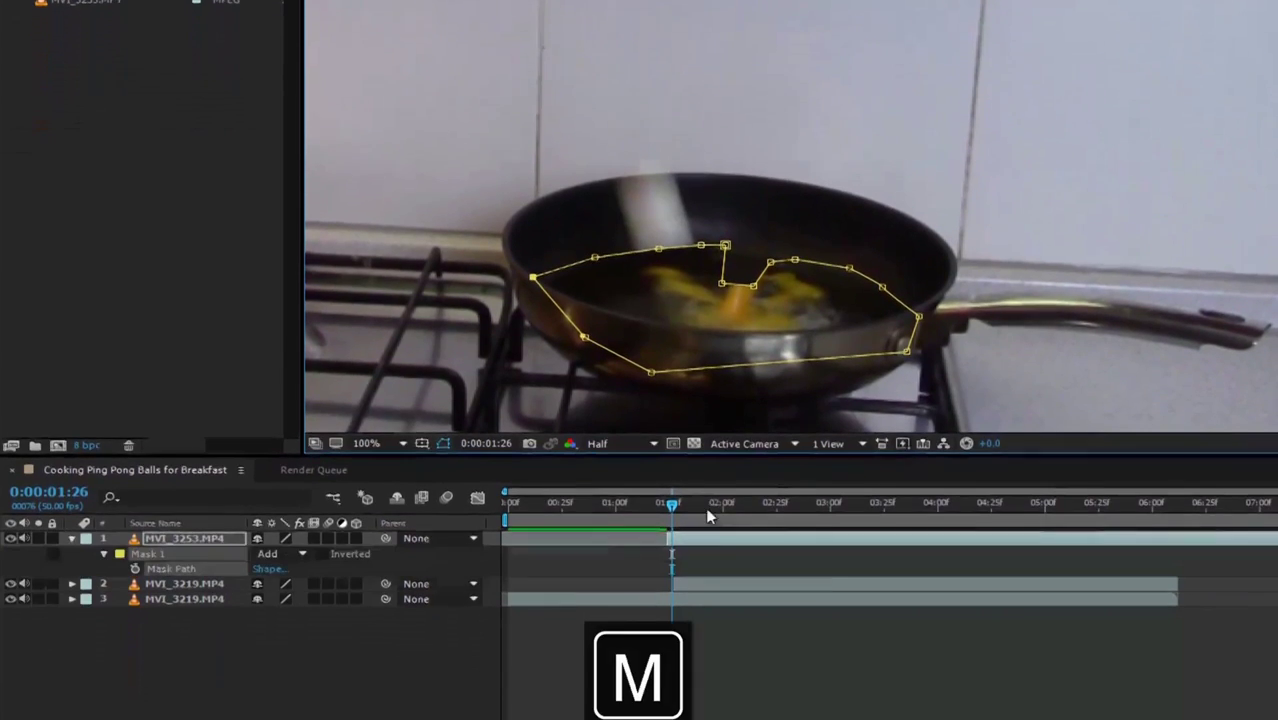
pyautogui.click(102, 529)
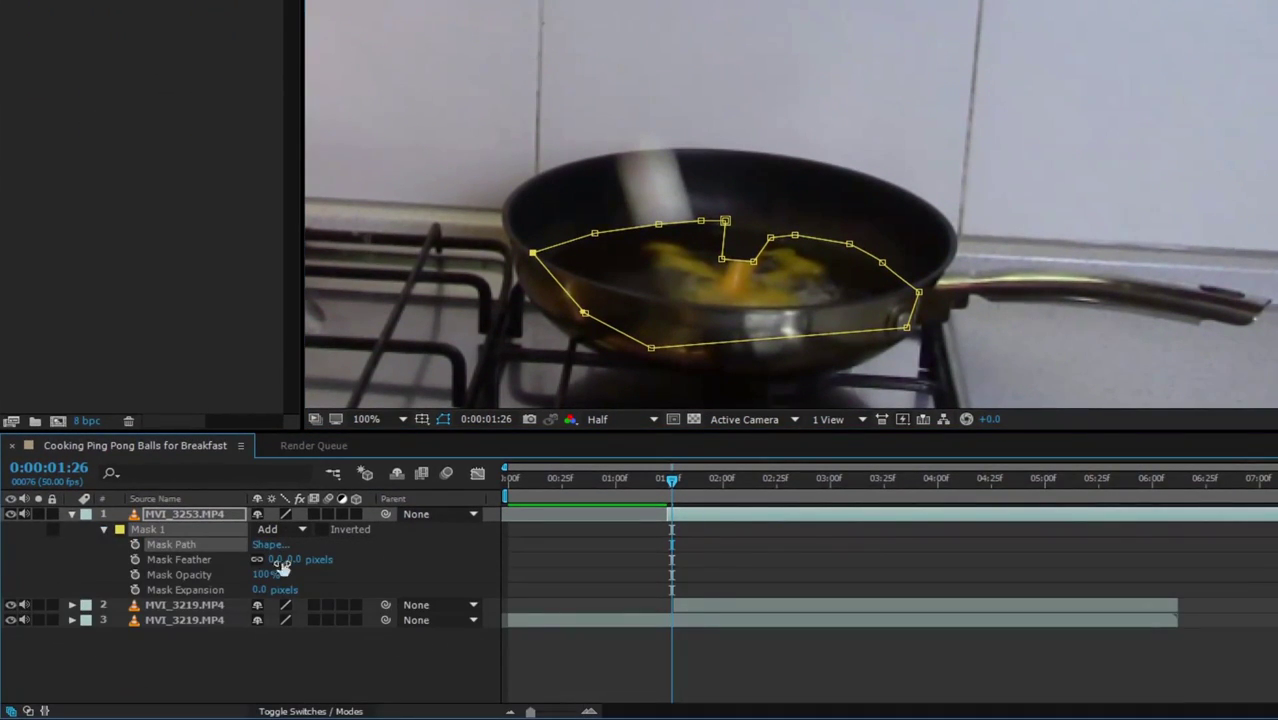
pyautogui.click(281, 560)
pyautogui.moveTo(289, 559); pyautogui.dragTo(307, 565)
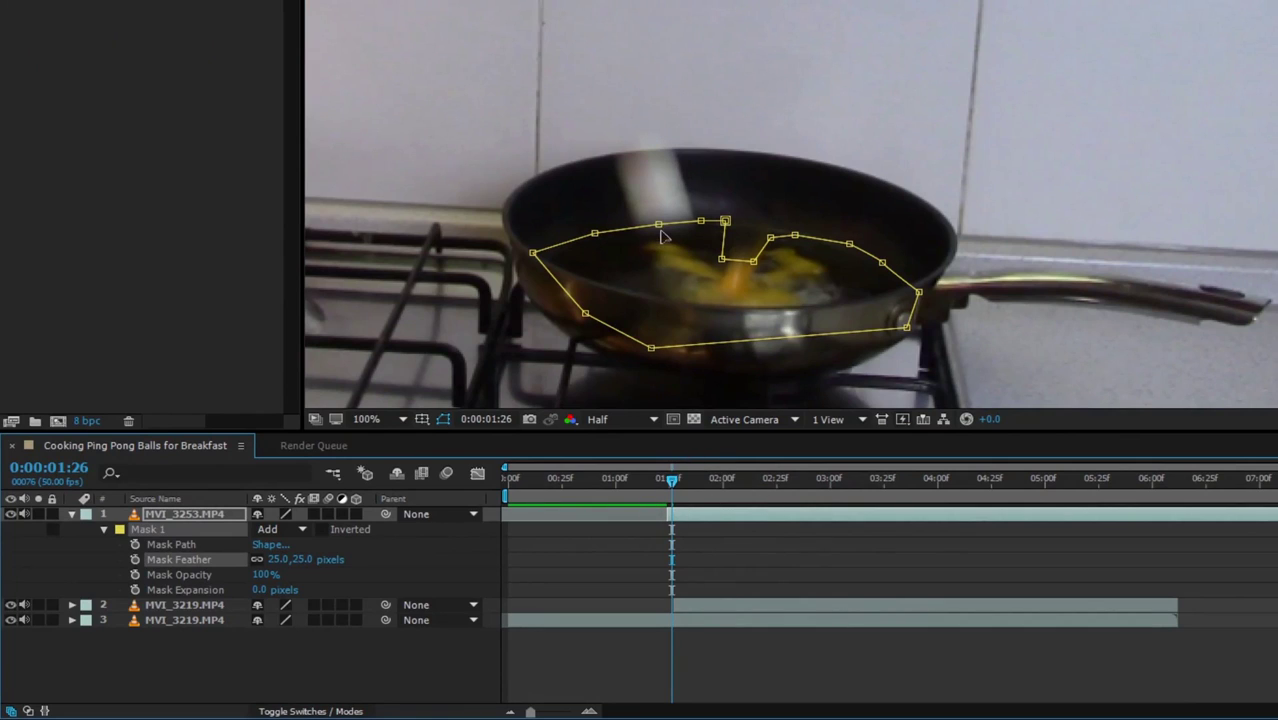
pyautogui.moveTo(660, 229); pyautogui.dragTo(661, 235)
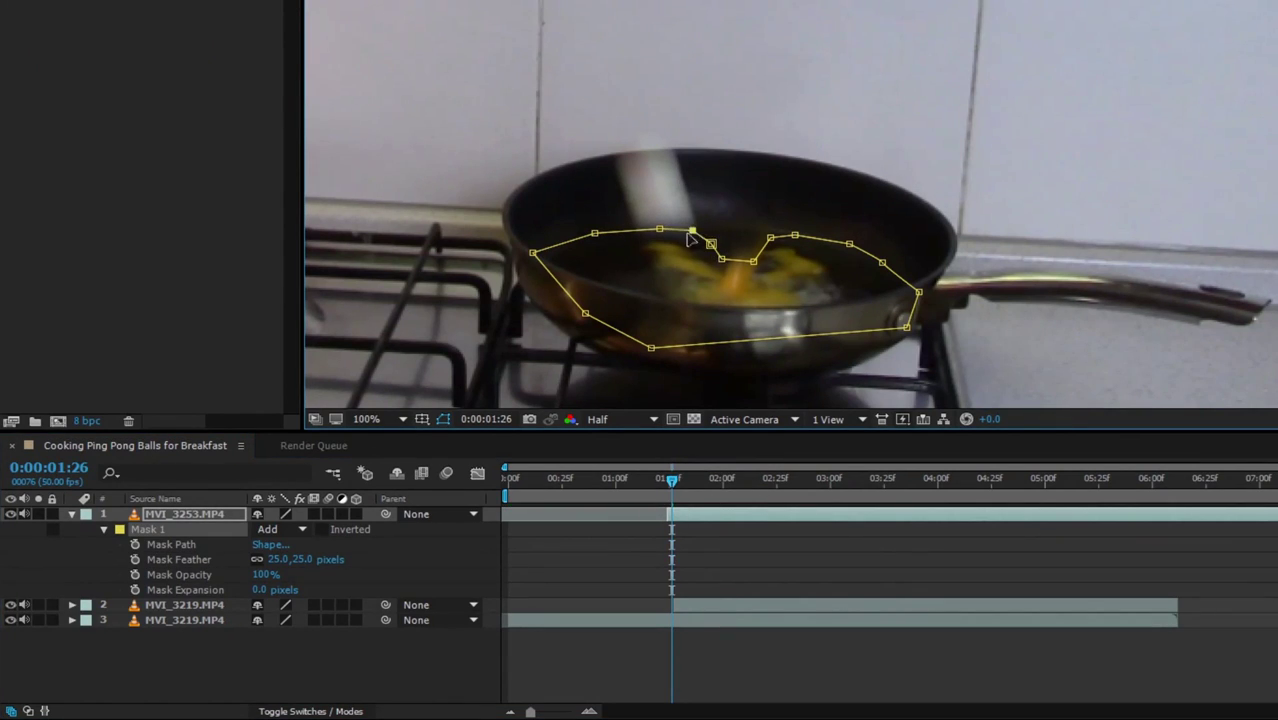
pyautogui.moveTo(676, 487); pyautogui.dragTo(672, 488)
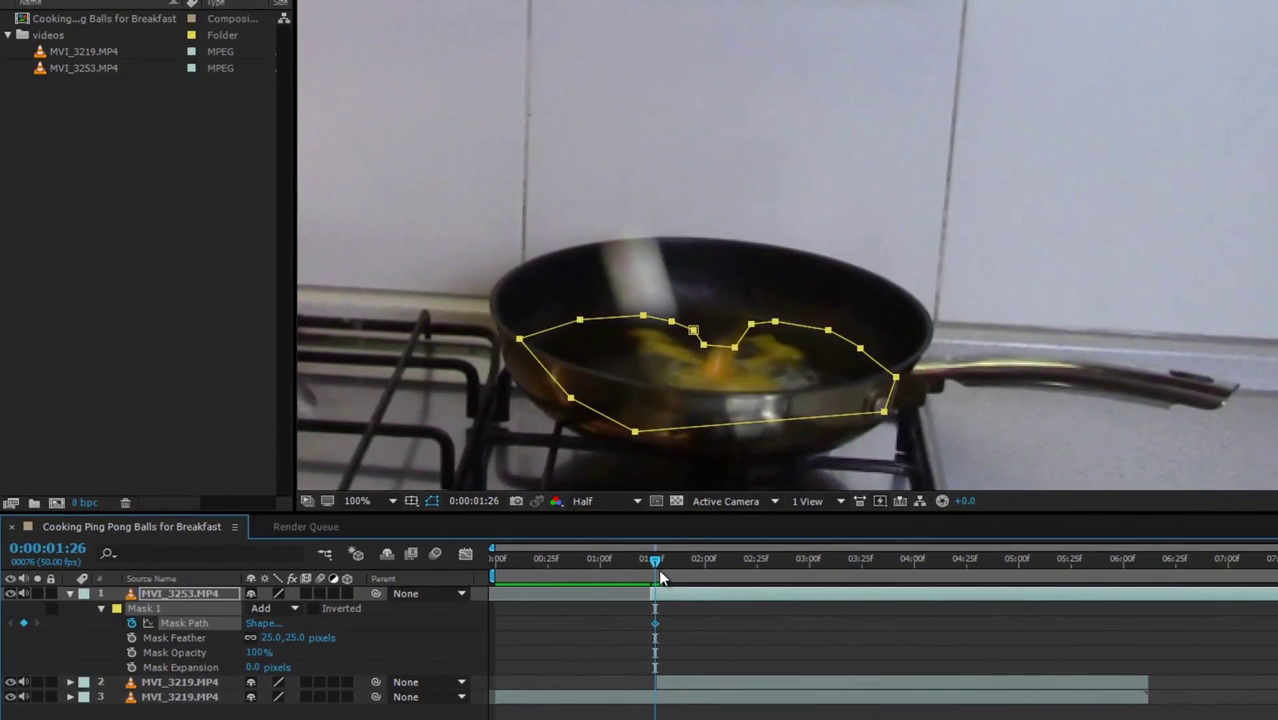
# Step: Reshape the egg mask's vertices frame by frame from 1:26 to 1:36 to follow the spreading egg
pyautogui.press('pagedown')
pyautogui.moveTo(643, 317)
pyautogui.mouseDown()
pyautogui.moveTo(643, 290)
pyautogui.moveTo(720, 302)
pyautogui.mouseUp()
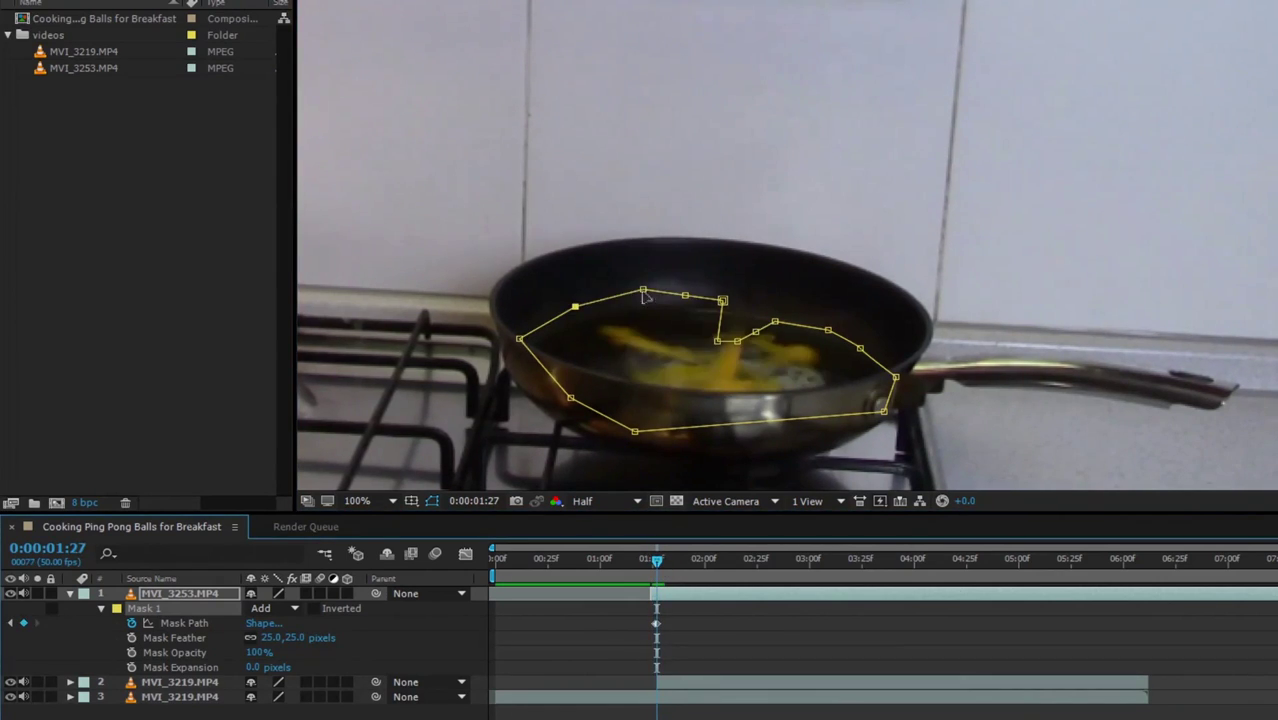
pyautogui.moveTo(643, 290)
pyautogui.mouseDown()
pyautogui.moveTo(658, 333)
pyautogui.moveTo(691, 324)
pyautogui.mouseUp()
pyautogui.moveTo(656, 561); pyautogui.dragTo(652, 566)
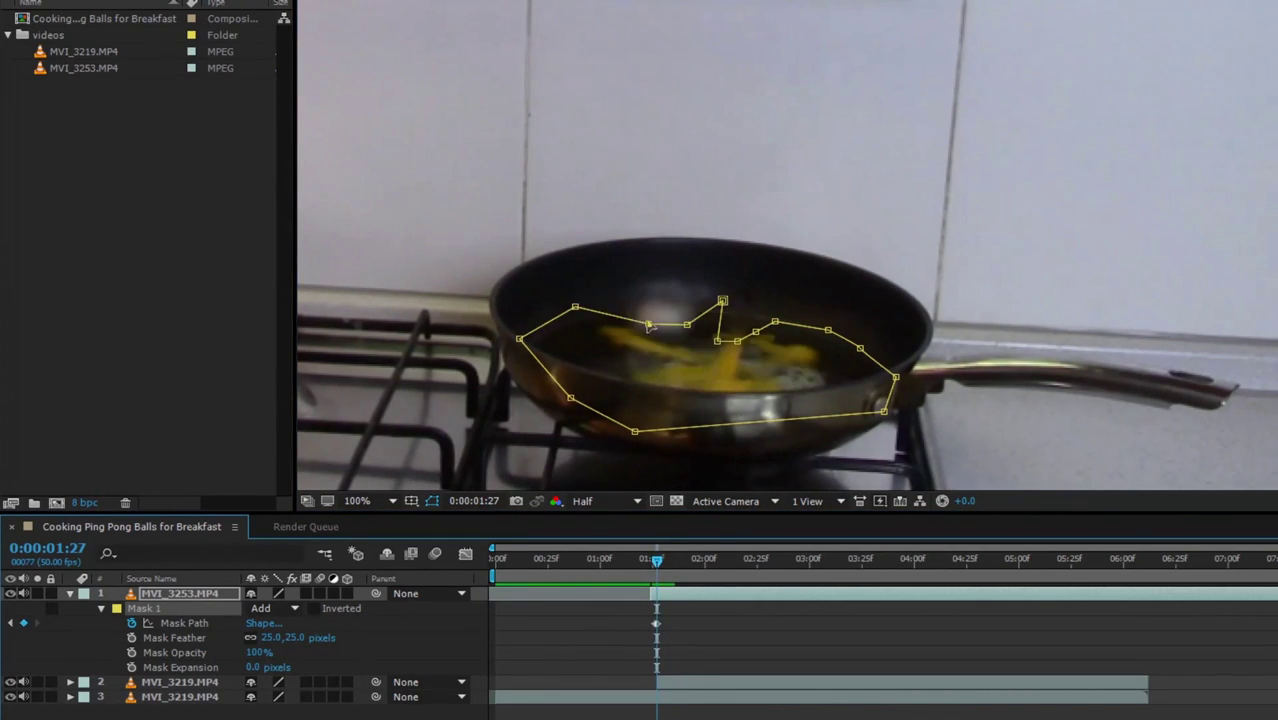
pyautogui.moveTo(652, 566); pyautogui.dragTo(675, 566)
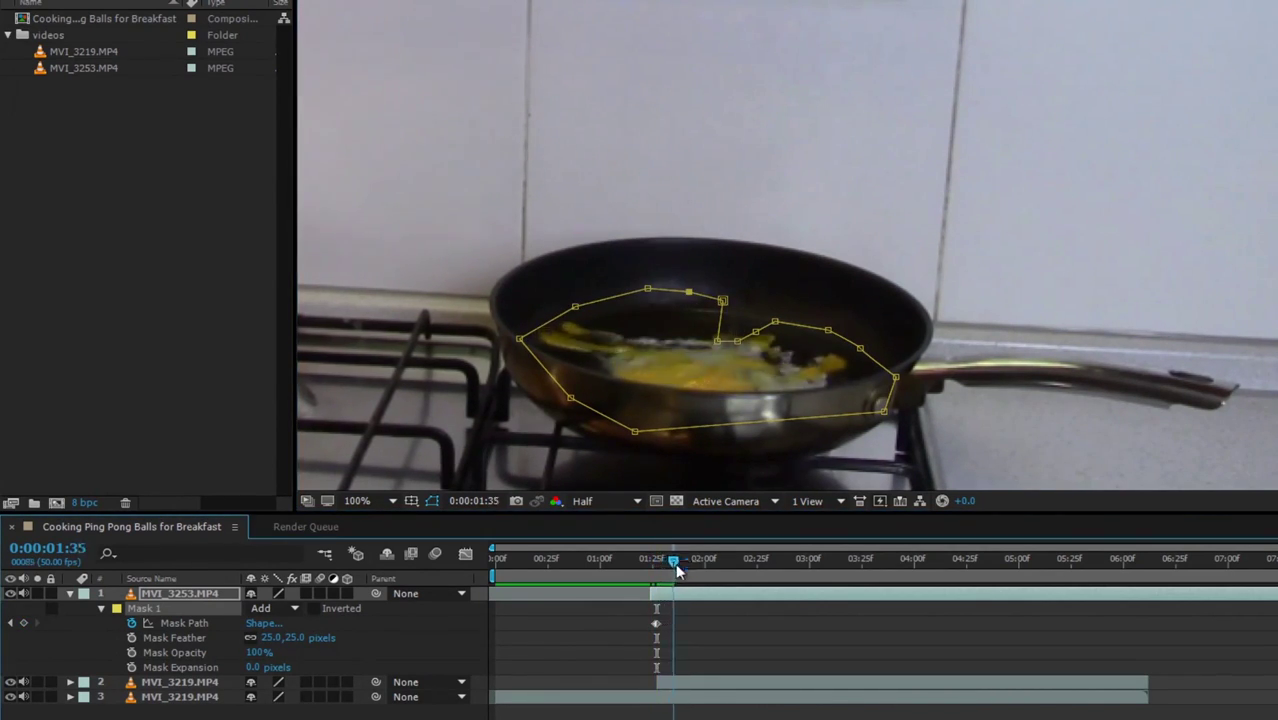
pyautogui.moveTo(737, 341); pyautogui.dragTo(736, 326)
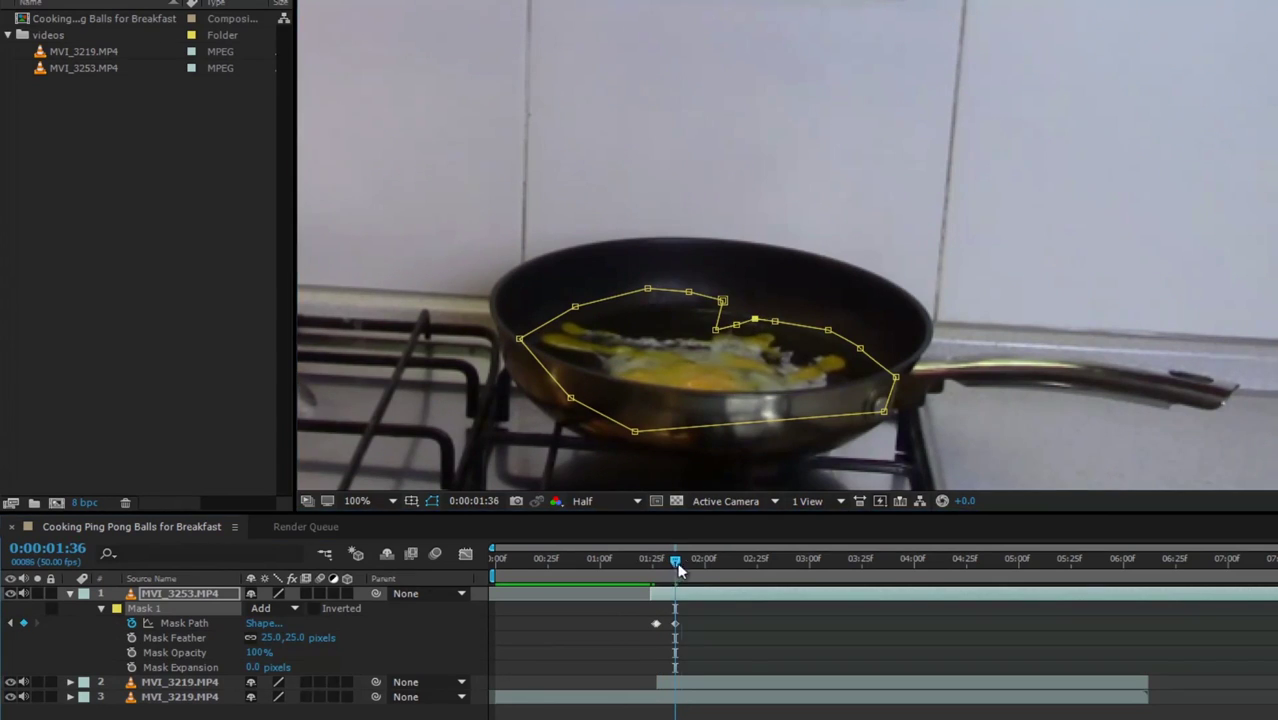
pyautogui.moveTo(676, 562); pyautogui.dragTo(895, 591)
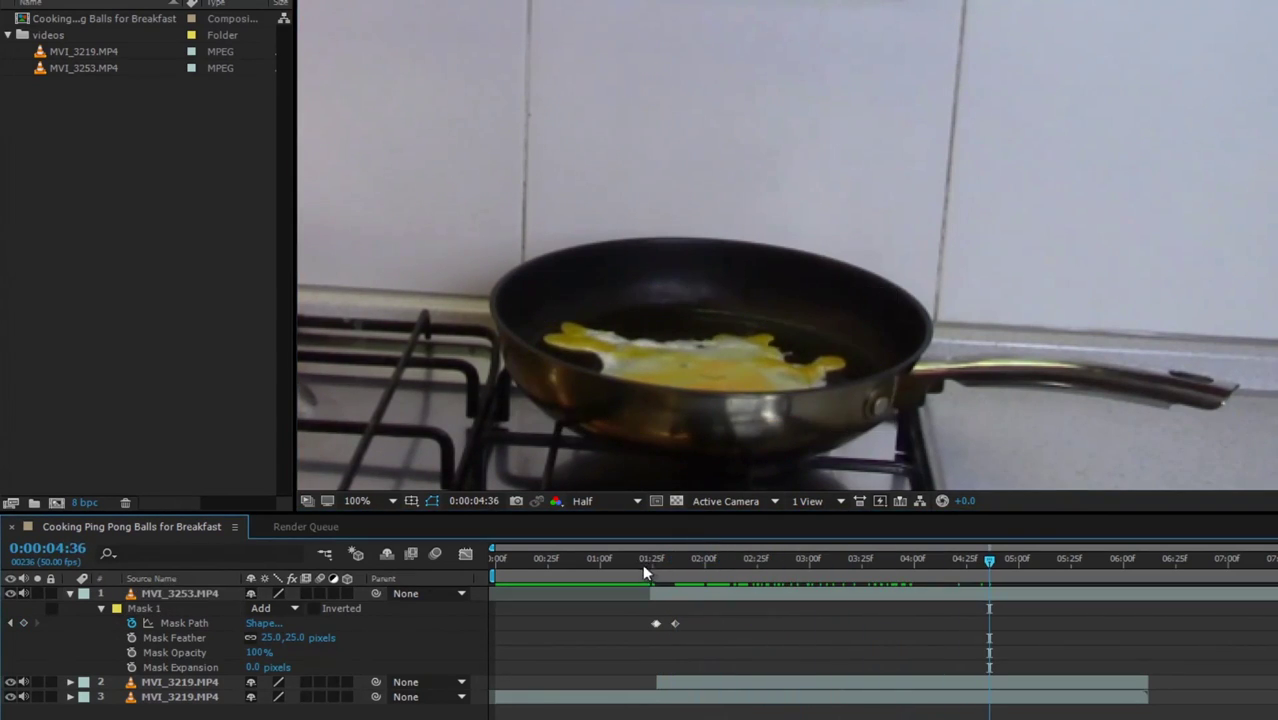
pyautogui.moveTo(642, 563)
pyautogui.mouseDown()
pyautogui.moveTo(655, 580)
pyautogui.moveTo(655, 566)
pyautogui.mouseUp()
# Step: Keyframe the egg layer's opacity at 0% at frame 1:26
pyautogui.click(663, 592)
pyautogui.press('t')
pyautogui.click(116, 608)
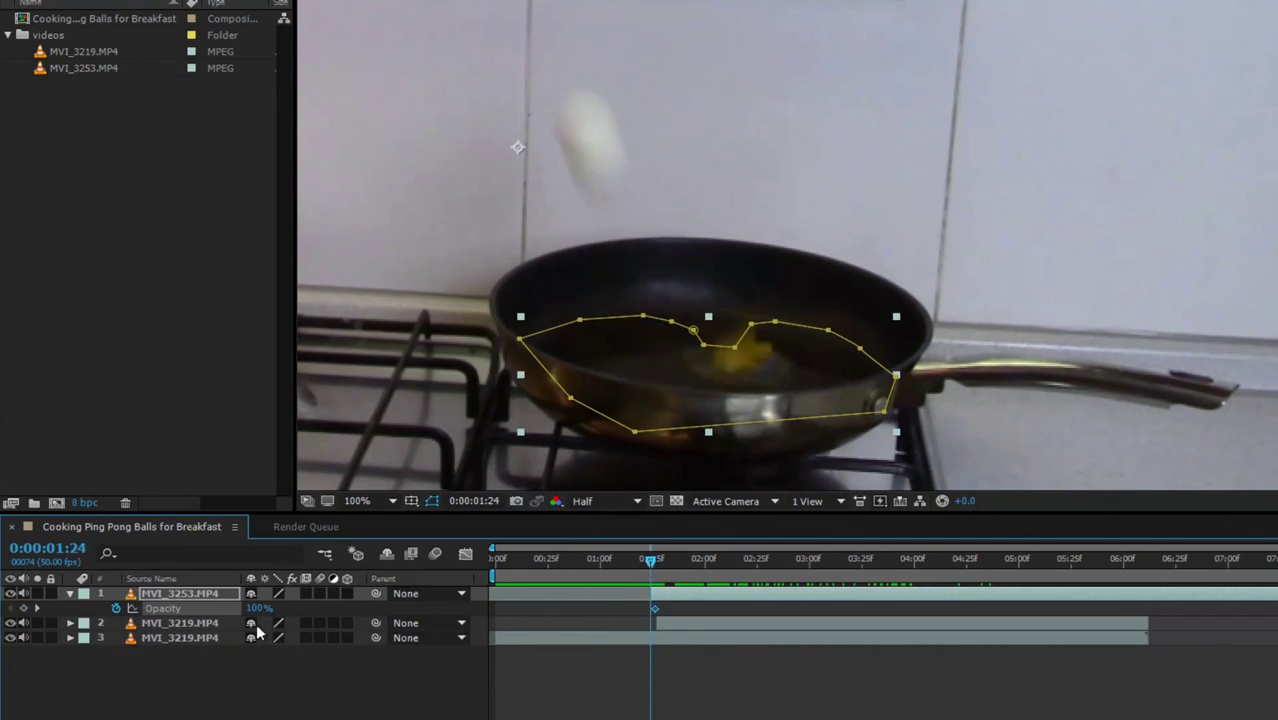
pyautogui.moveTo(258, 608); pyautogui.dragTo(200, 608)
# Step: Duplicate the ping pong ball layer MVI_3219 and move the copy to the top of the stack
pyautogui.scroll(2, 680, 310)
pyautogui.click(650, 640)
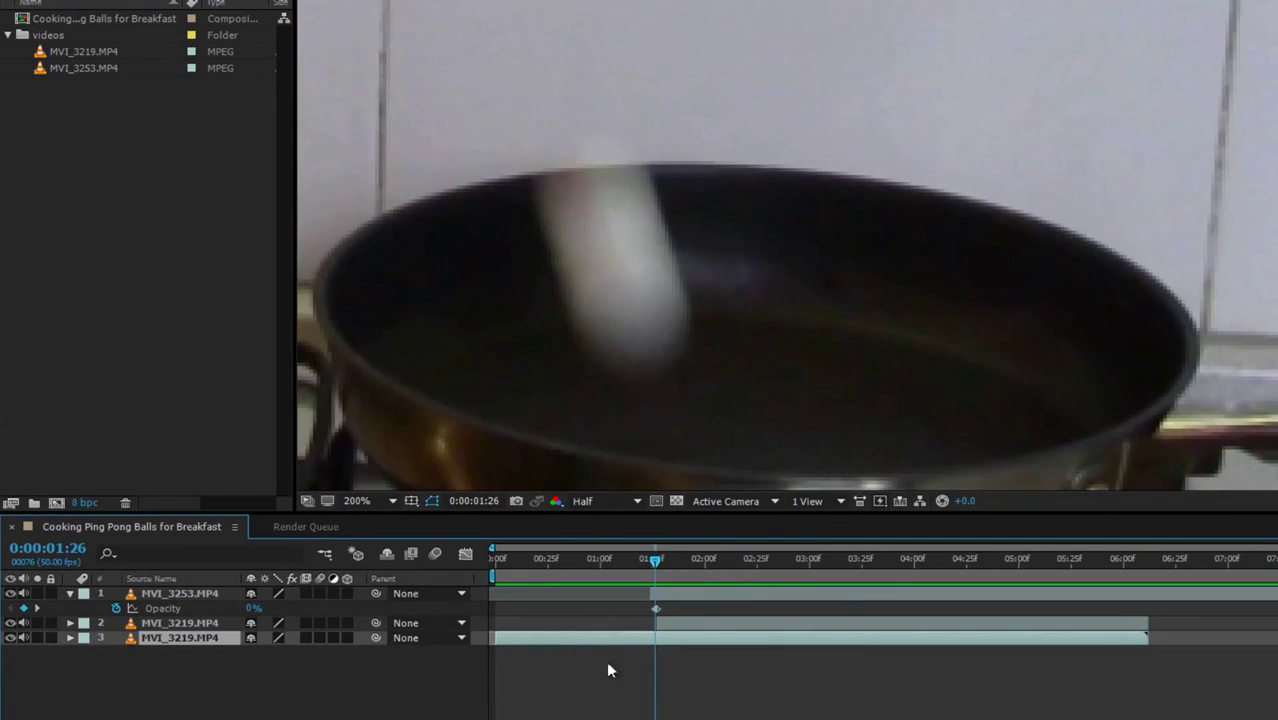
pyautogui.hotkey('ctrl', 'd')
pyautogui.moveTo(178, 625); pyautogui.dragTo(178, 593)
pyautogui.moveTo(649, 562); pyautogui.dragTo(651, 566)
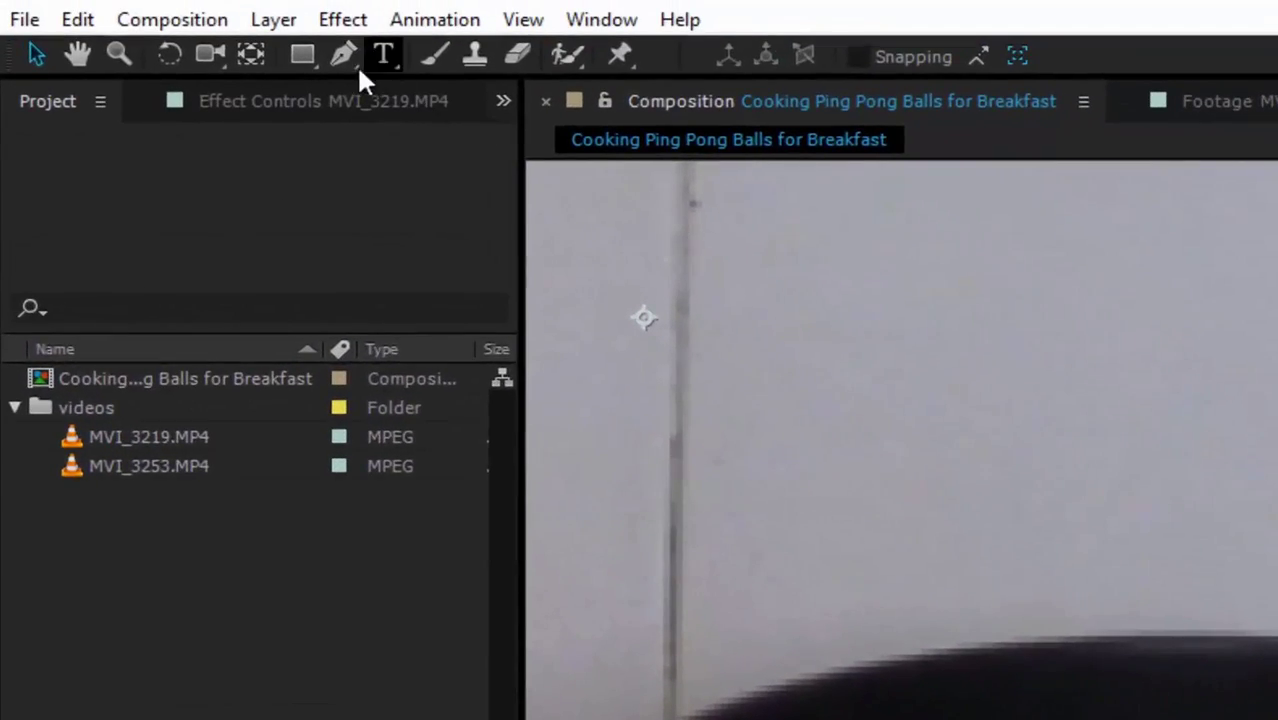
# Step: Draw a mask around the ping pong ball on the top layer with 32-pixel feather
pyautogui.click(343, 54)
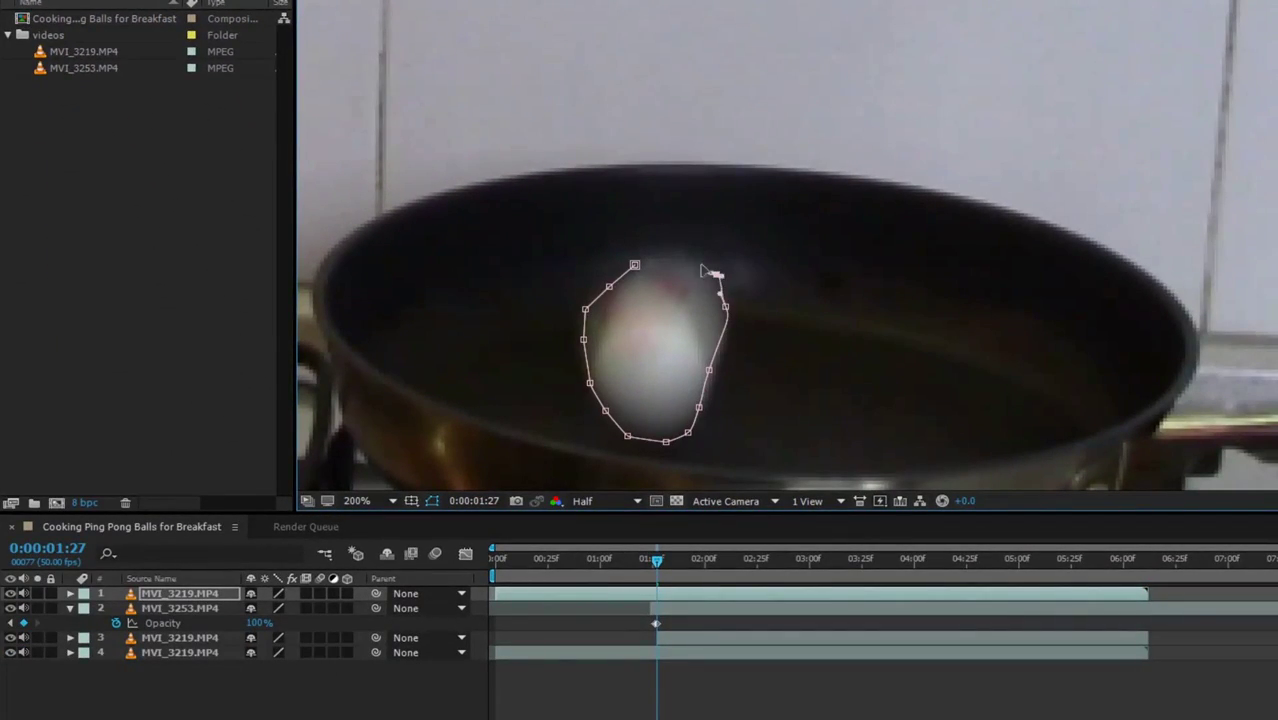
pyautogui.press('m')
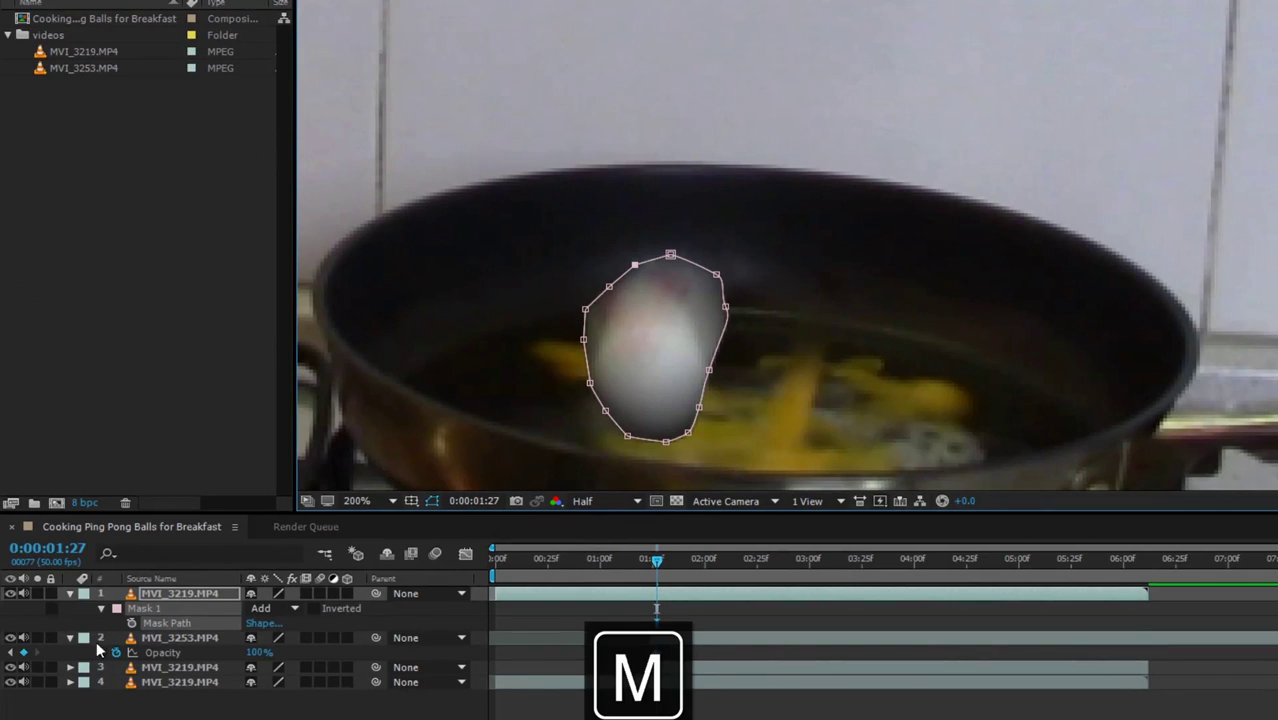
pyautogui.press('m')
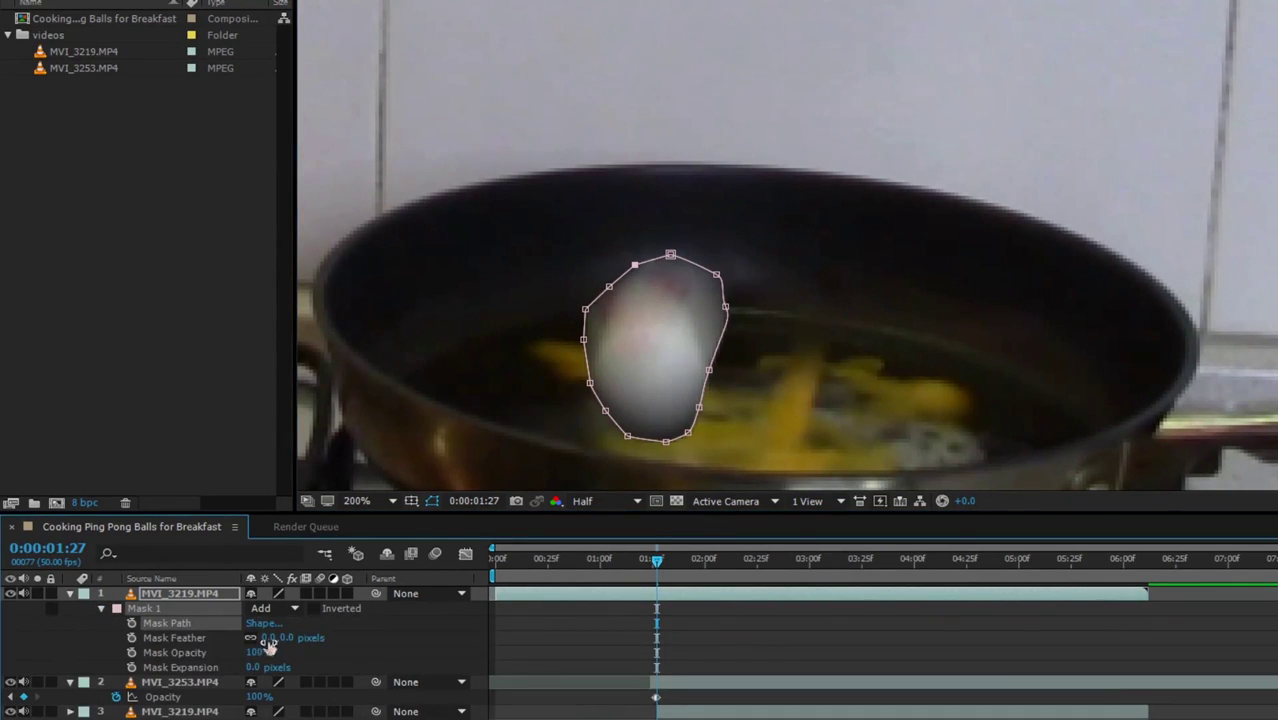
pyautogui.moveTo(268, 646); pyautogui.dragTo(296, 639)
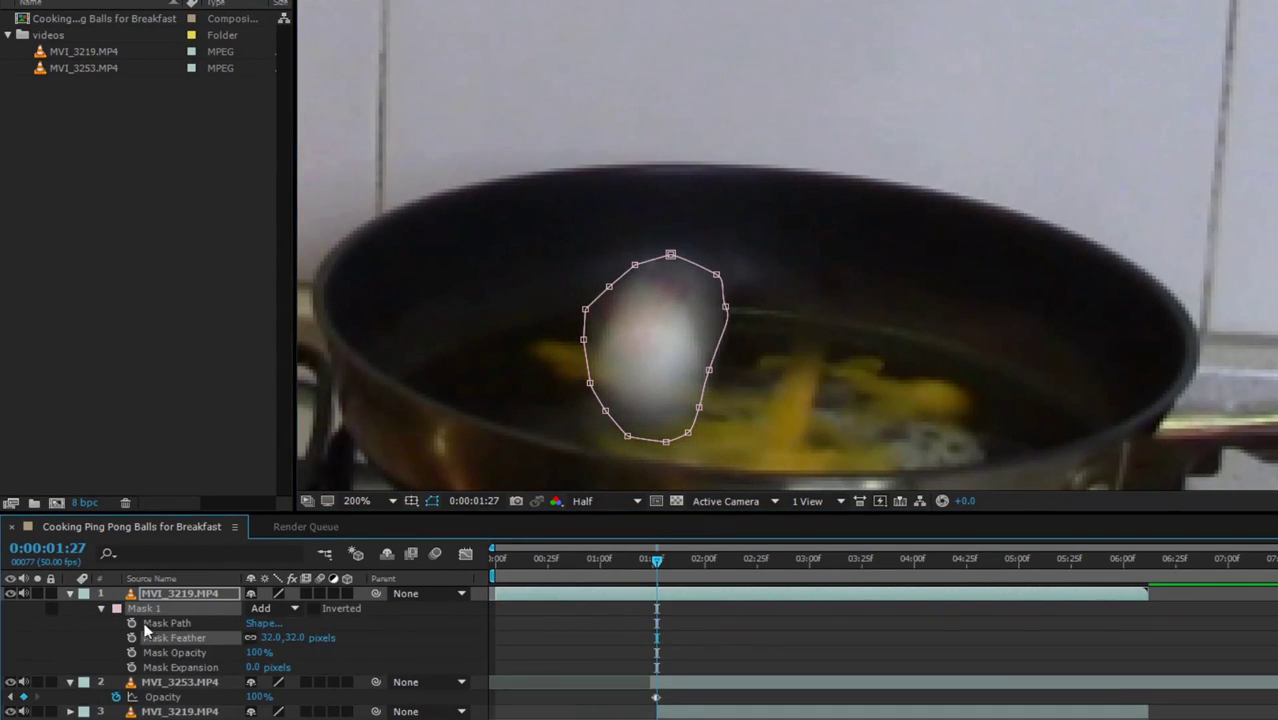
# Step: Keyframe the ball mask's path at 1:27 and move it over the ball at 1:26
pyautogui.click(131, 623)
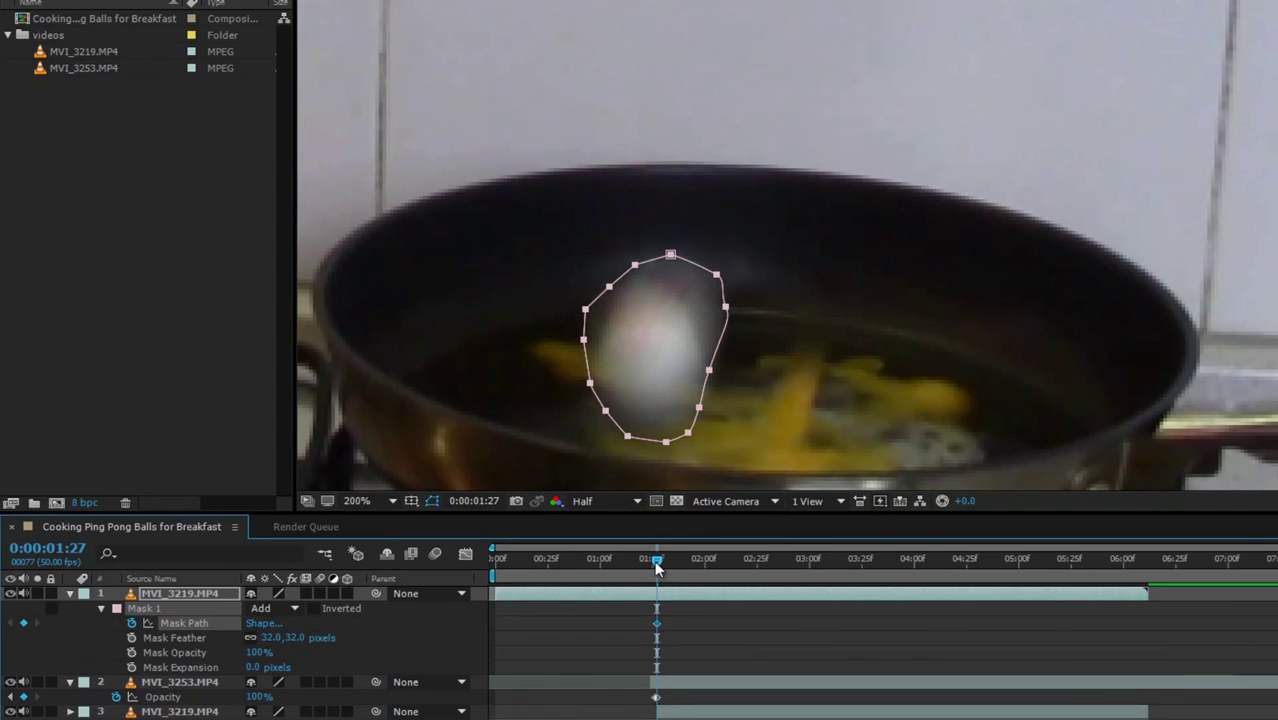
pyautogui.moveTo(656, 567); pyautogui.dragTo(653, 562)
pyautogui.doubleClick(624, 282)
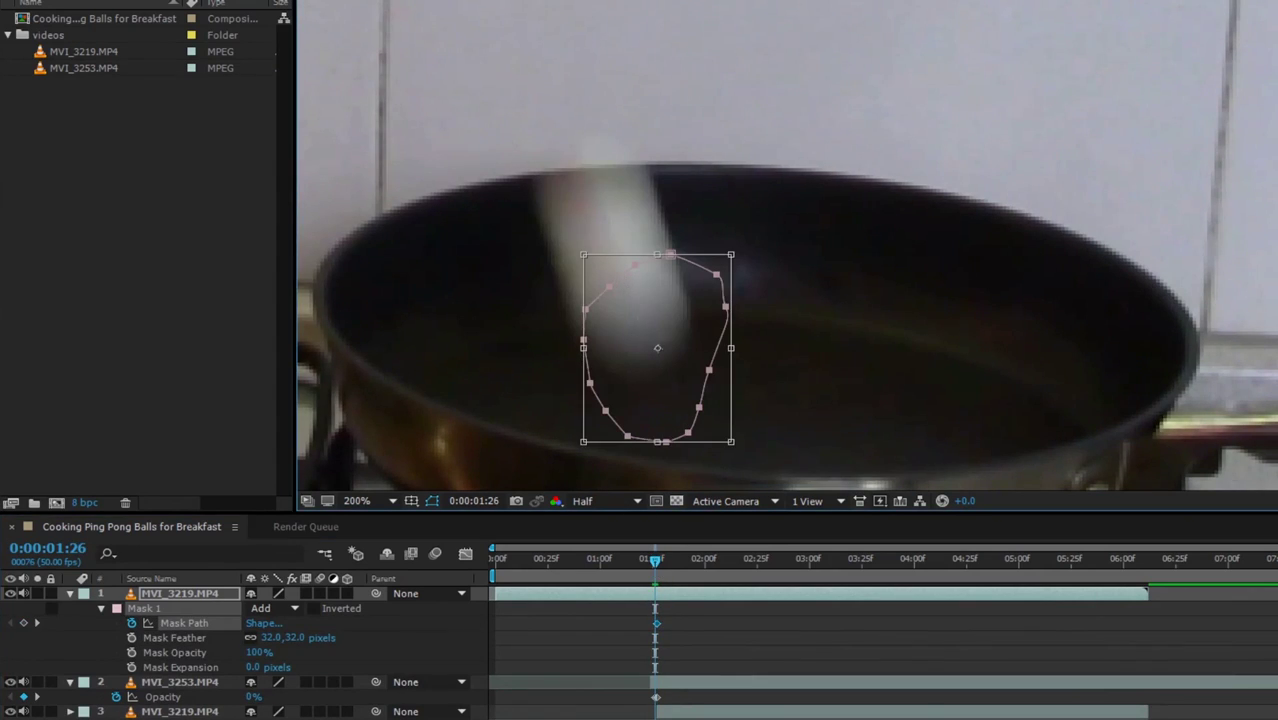
pyautogui.moveTo(645, 328); pyautogui.dragTo(618, 264)
pyautogui.moveTo(655, 563); pyautogui.dragTo(655, 567)
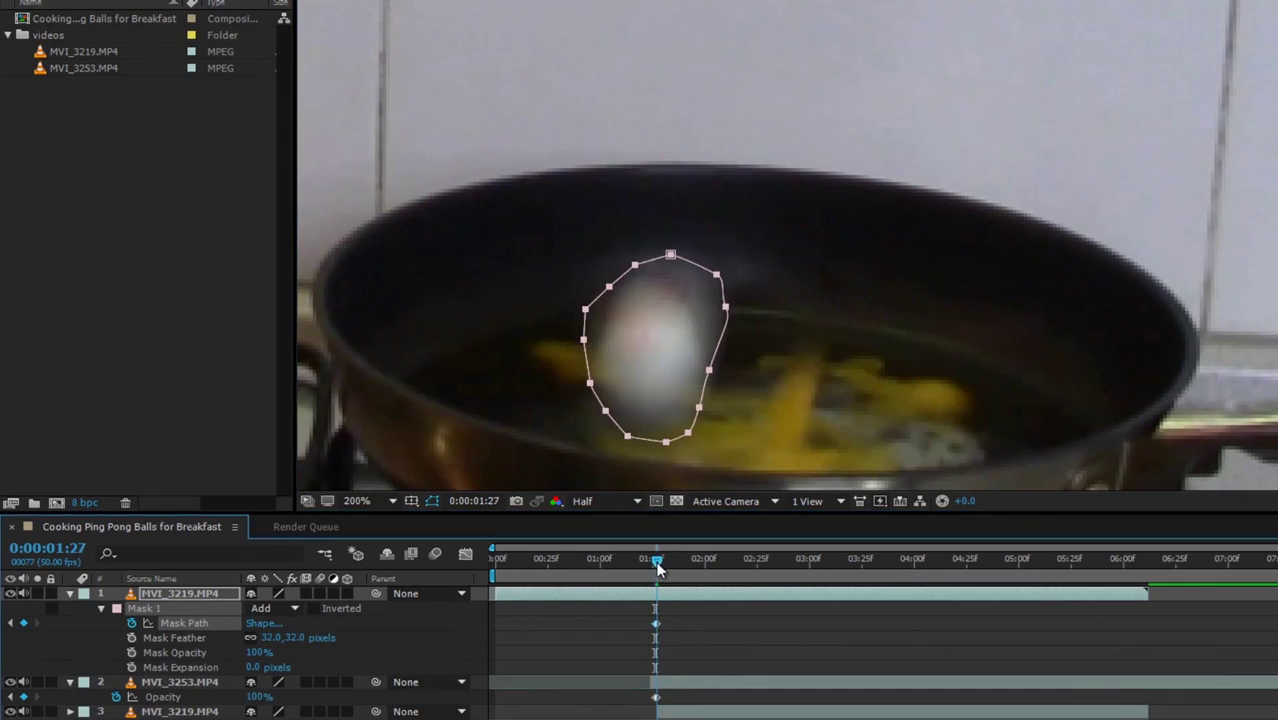
# Step: Split the masked ball layer at 1:26, 1:27 and 1:28, deleting the unwanted pieces each time
pyautogui.hotkey('ctrl', 'shift', 'd')
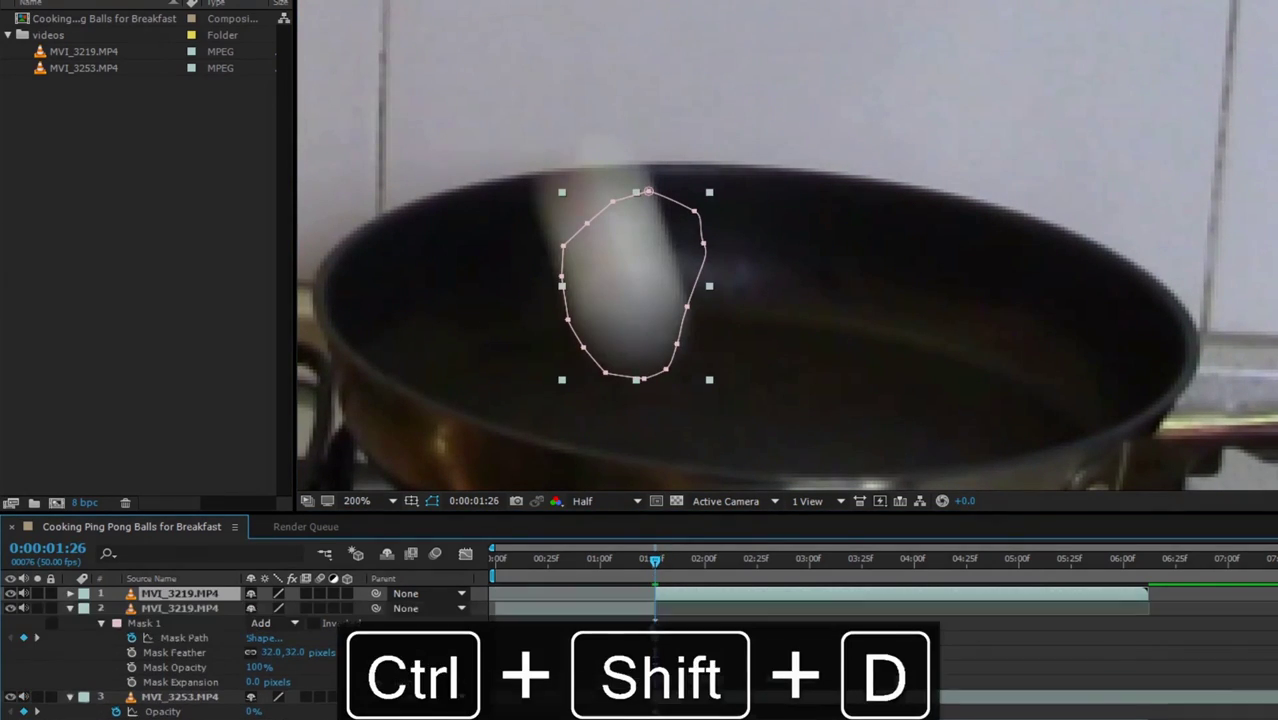
pyautogui.press('Delete')
pyautogui.moveTo(656, 566); pyautogui.dragTo(659, 566)
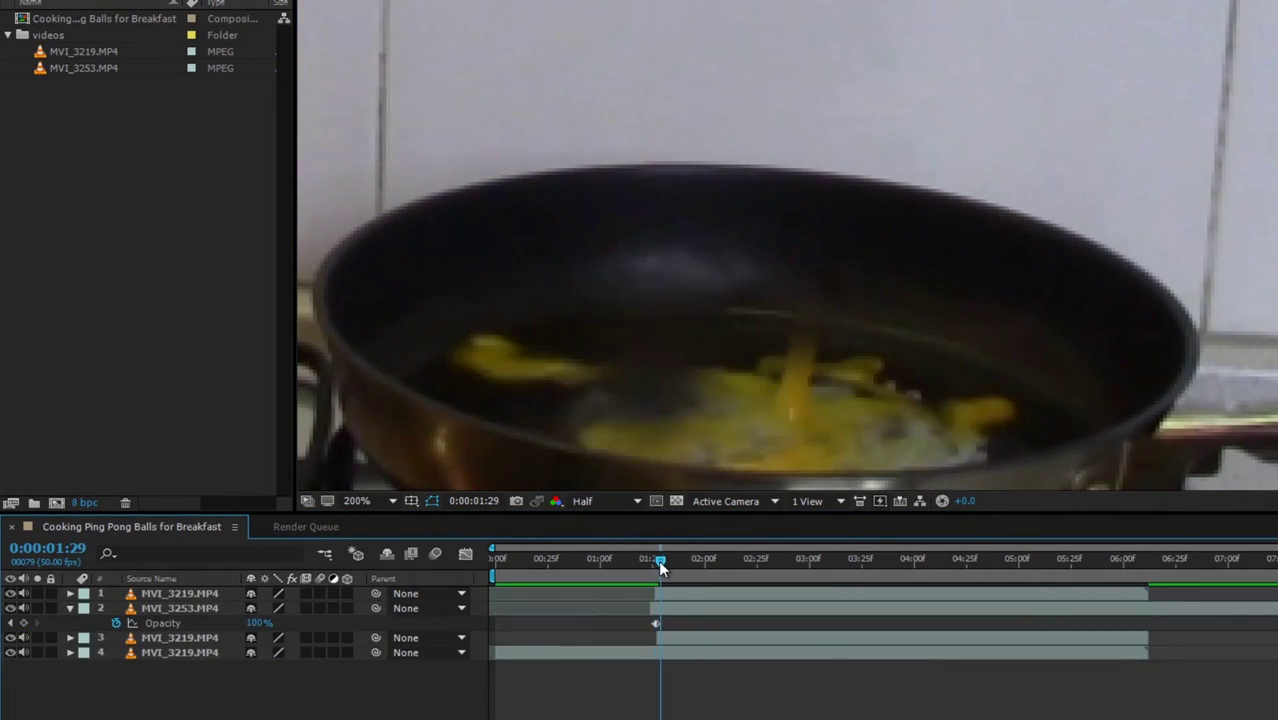
pyautogui.click(668, 595)
pyautogui.press('m')
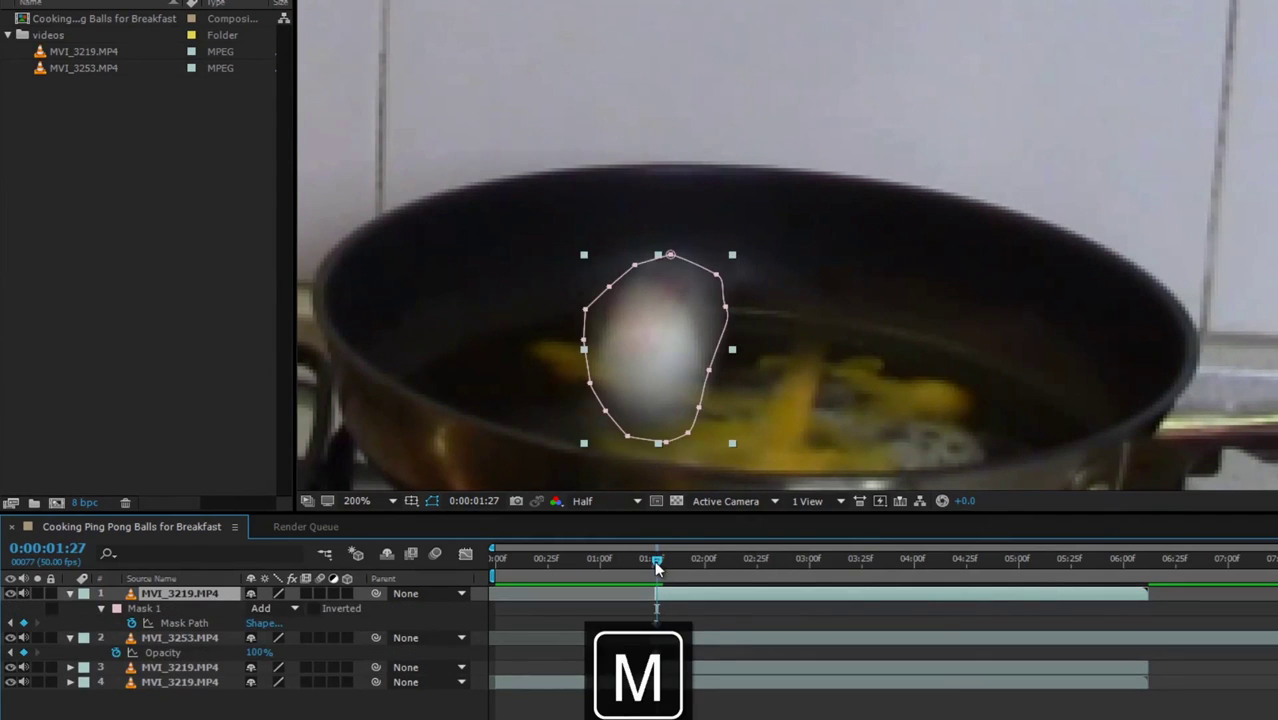
pyautogui.hotkey('ctrl', 'shift', 'd')
pyautogui.press('Delete')
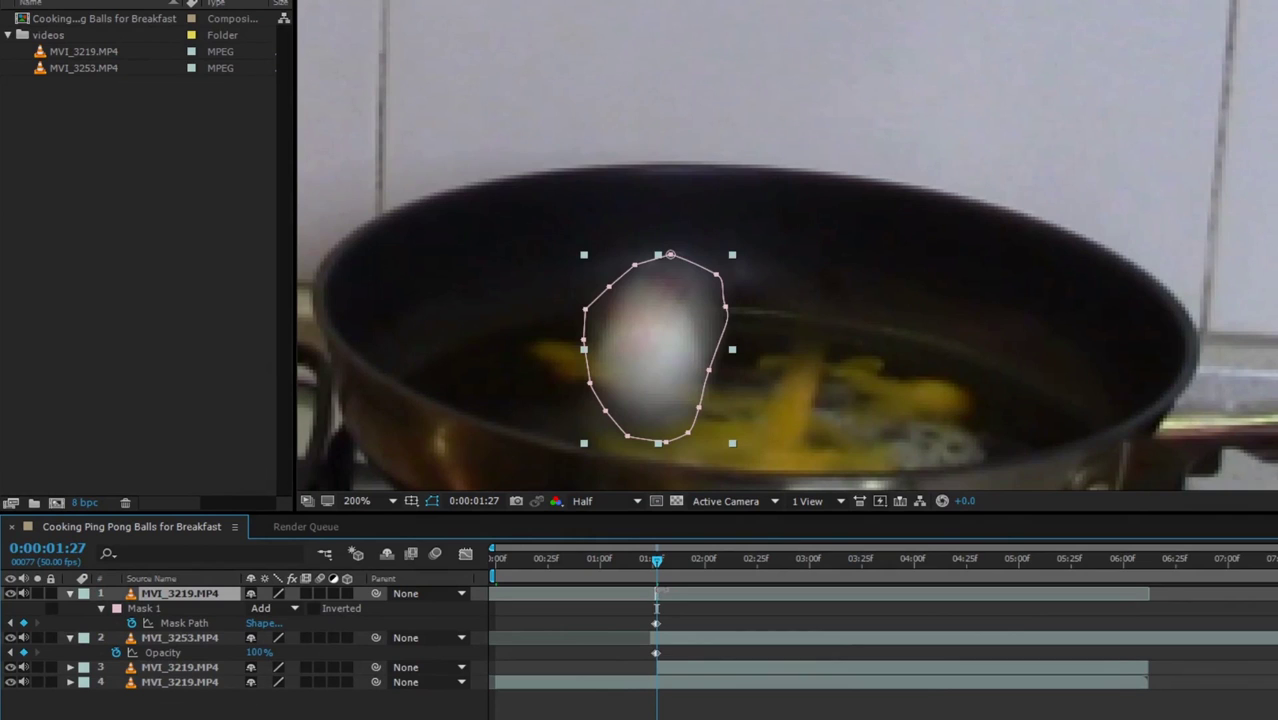
pyautogui.moveTo(657, 570); pyautogui.dragTo(660, 571)
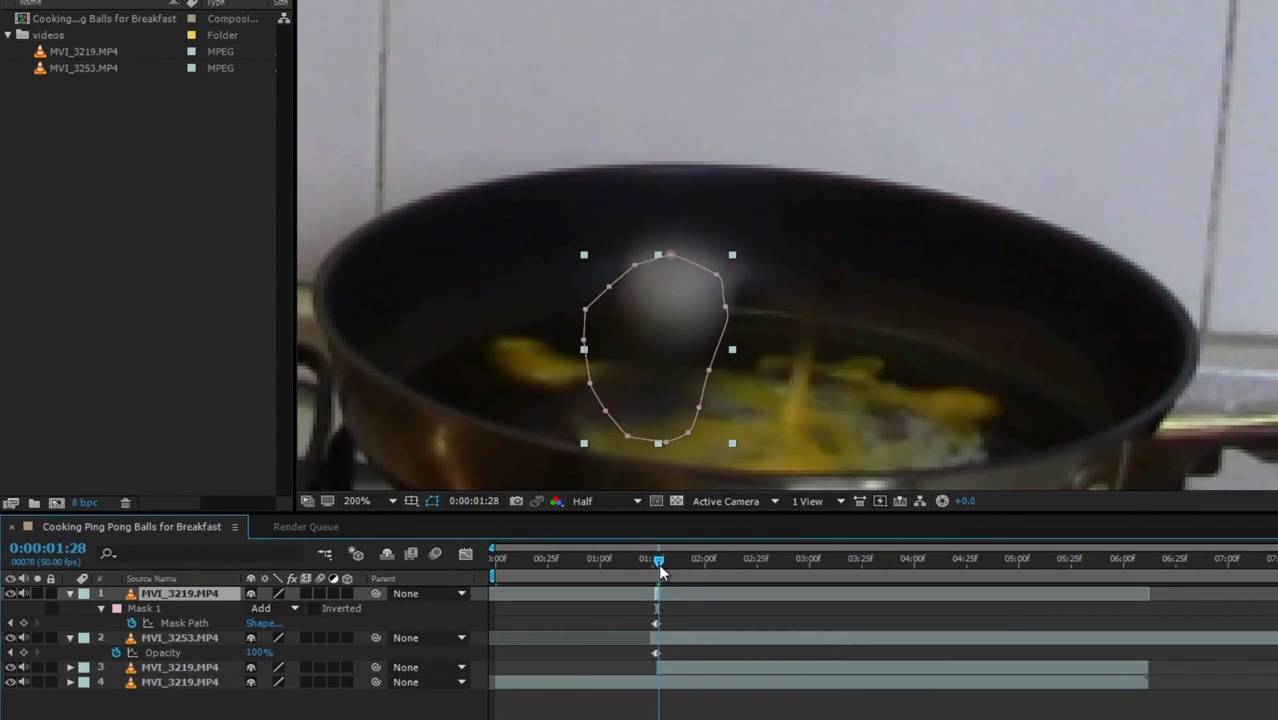
pyautogui.hotkey('ctrl', 'shift', 'd')
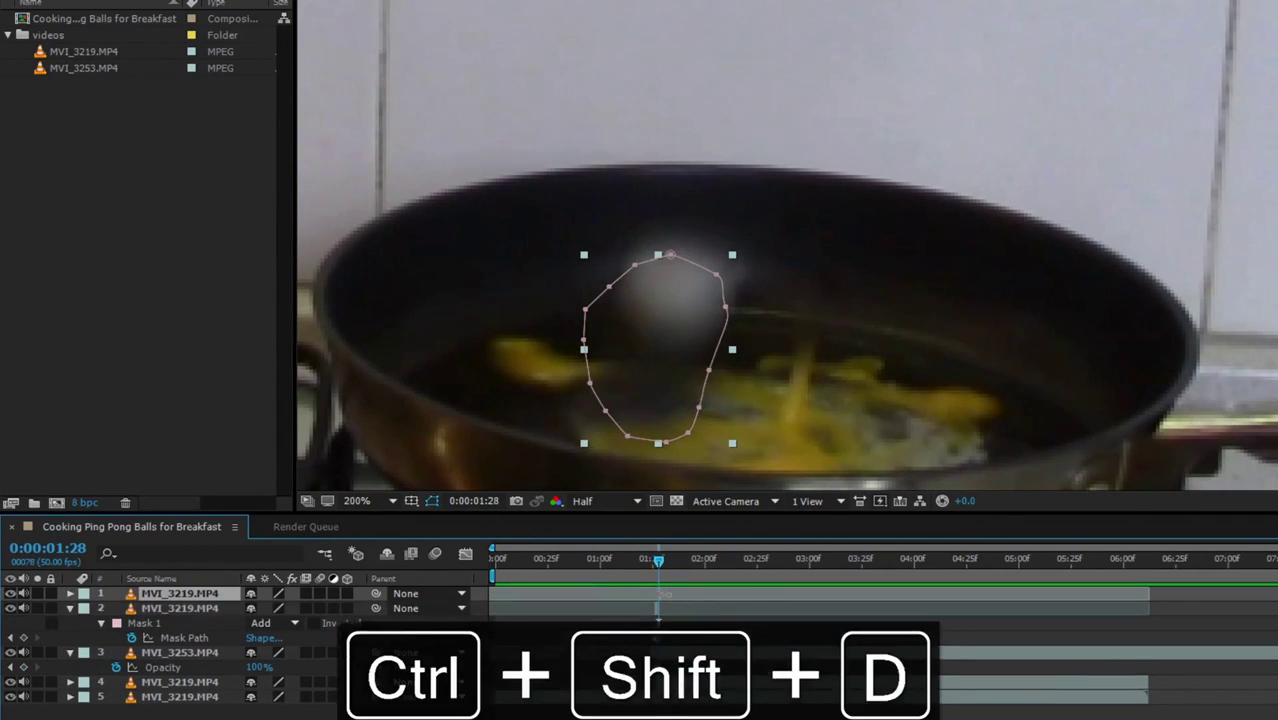
pyautogui.press('Delete')
pyautogui.moveTo(658, 562); pyautogui.dragTo(656, 562)
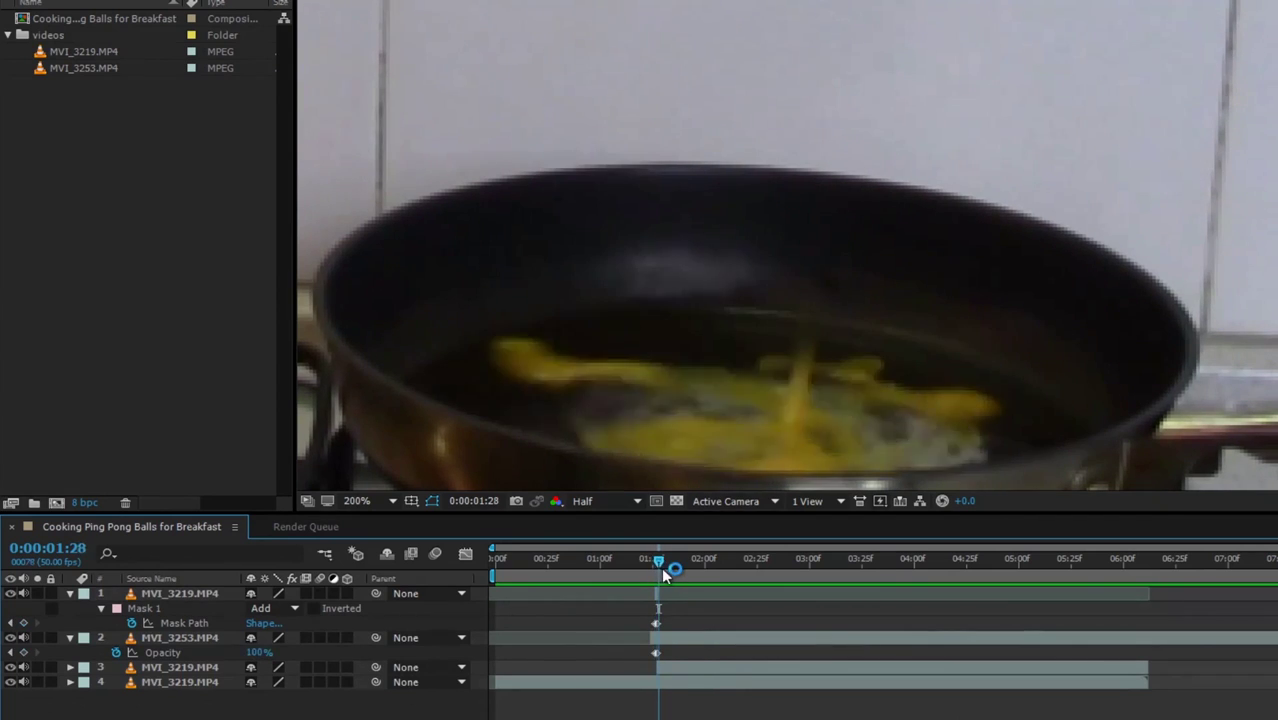
# Step: Move the egg opacity keyframe so opacity goes from 0% at 1:25 to 33% at 1:27
pyautogui.click(657, 623)
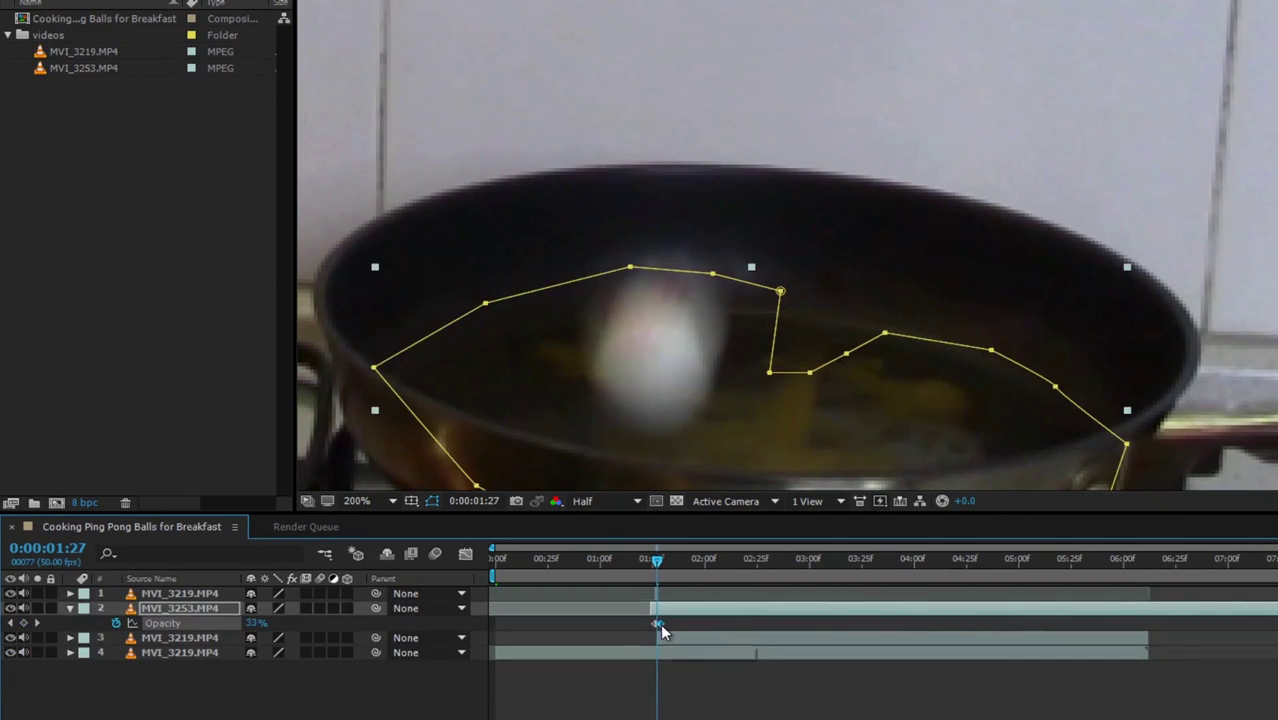
pyautogui.moveTo(659, 566); pyautogui.dragTo(662, 570)
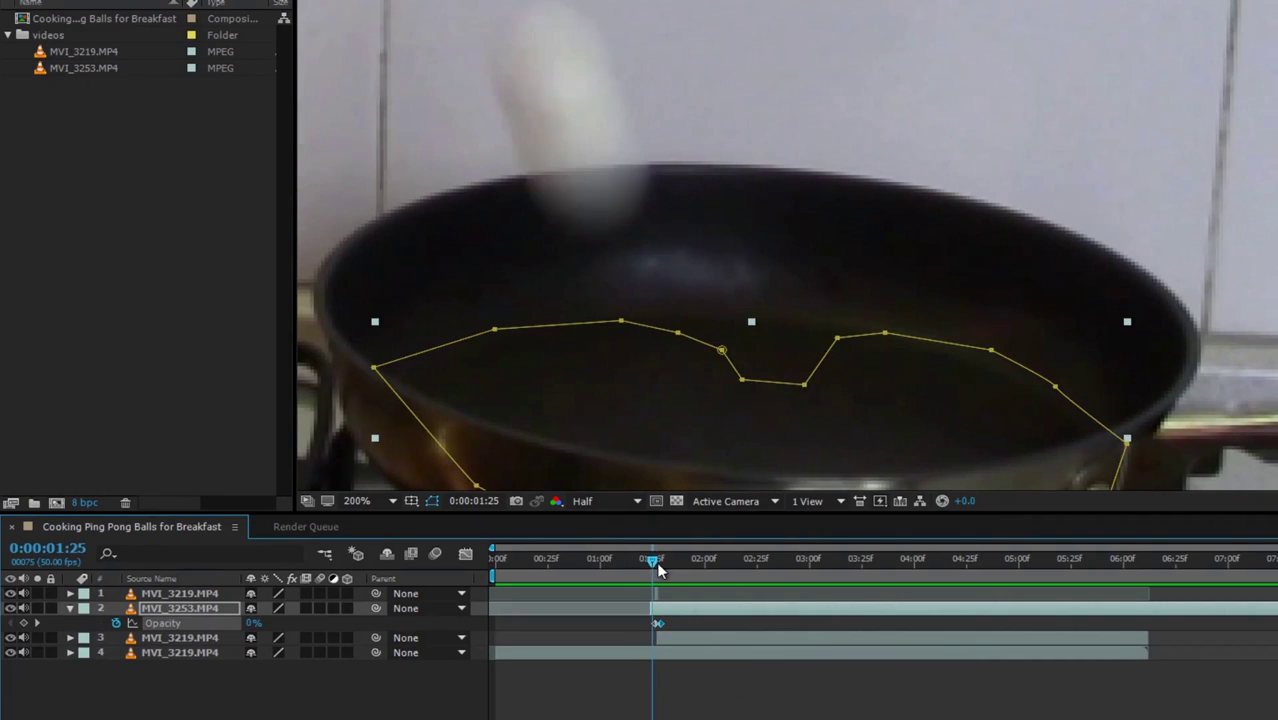